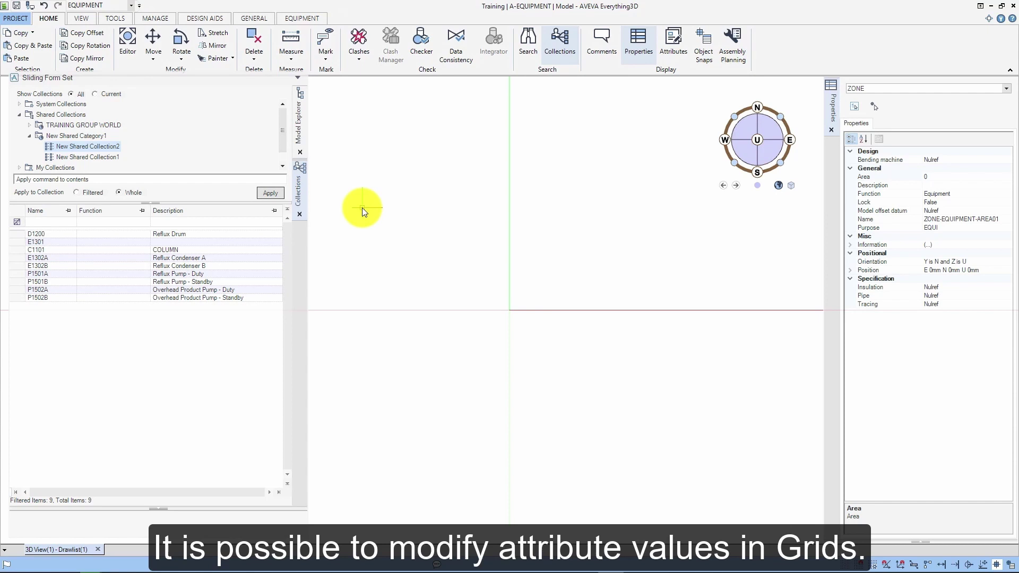
Step: Enter Process as equipment E1301's Function value in the collection grid
left_click(171, 235)
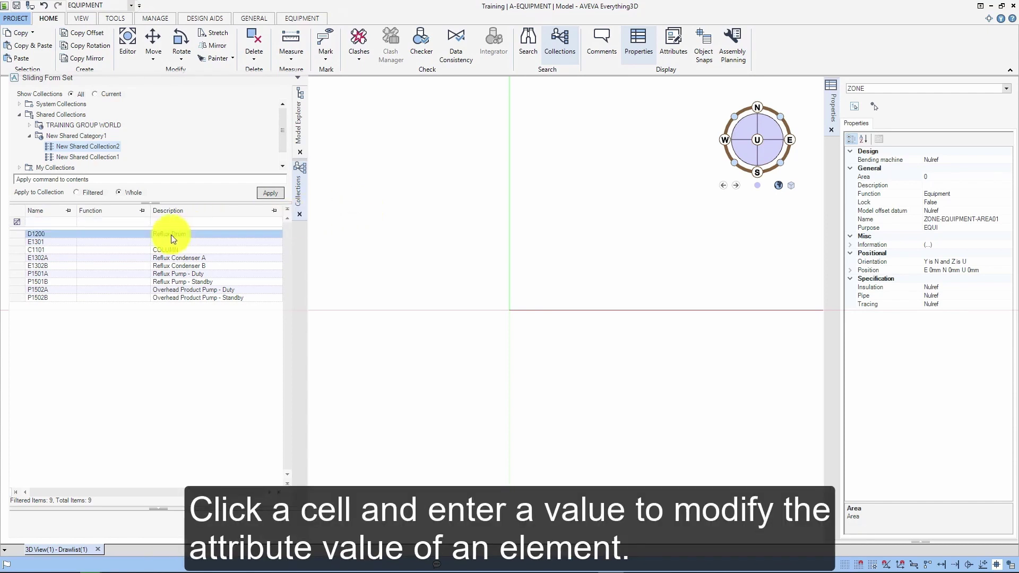
left_click(120, 242)
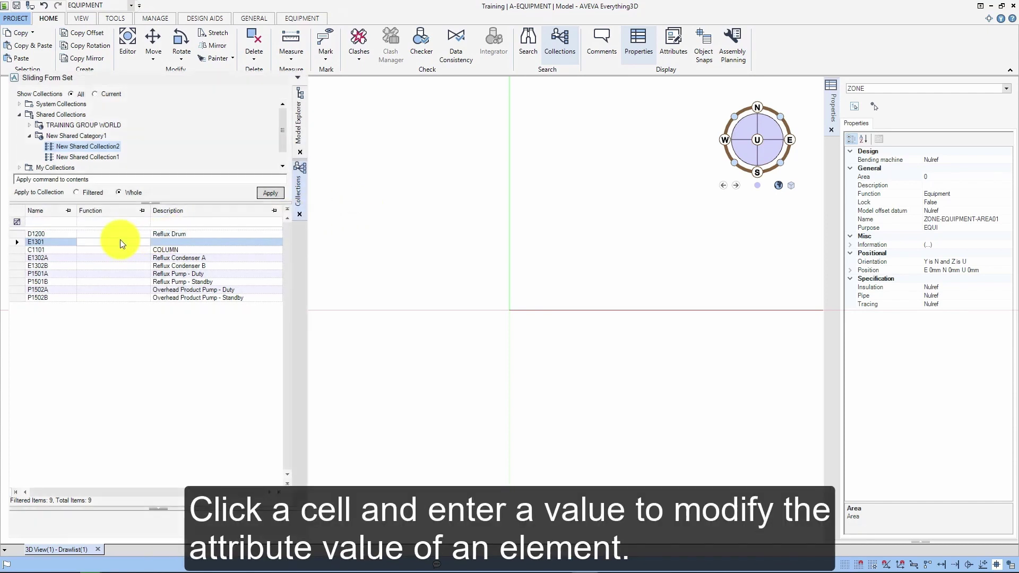
type("Process")
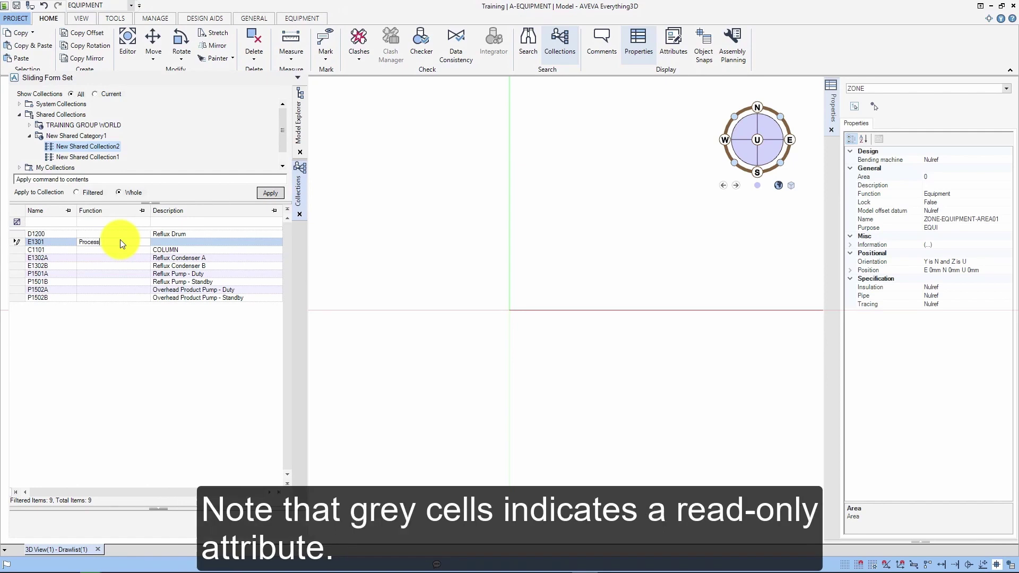
key("Return")
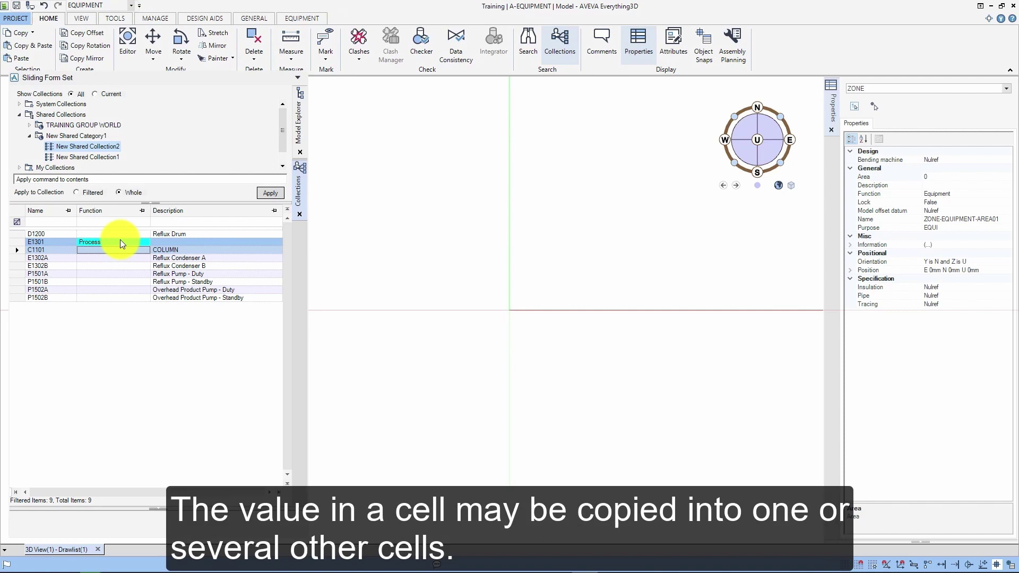
Step: Copy E1301's Process Function and paste it into the E1302A–P1501B Function cells
left_click(120, 240)
right_click(120, 240)
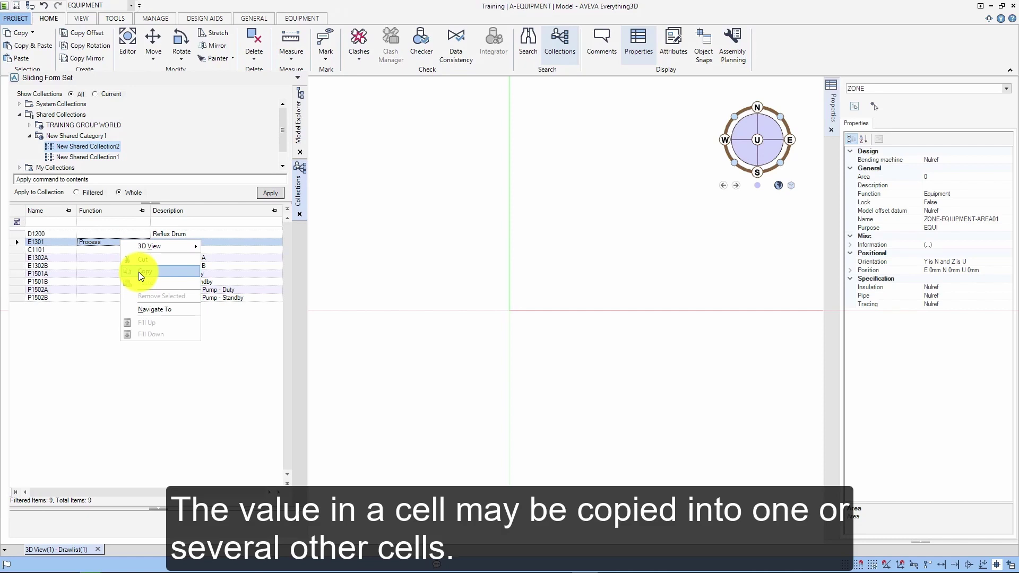
left_click(138, 271)
left_click(126, 257)
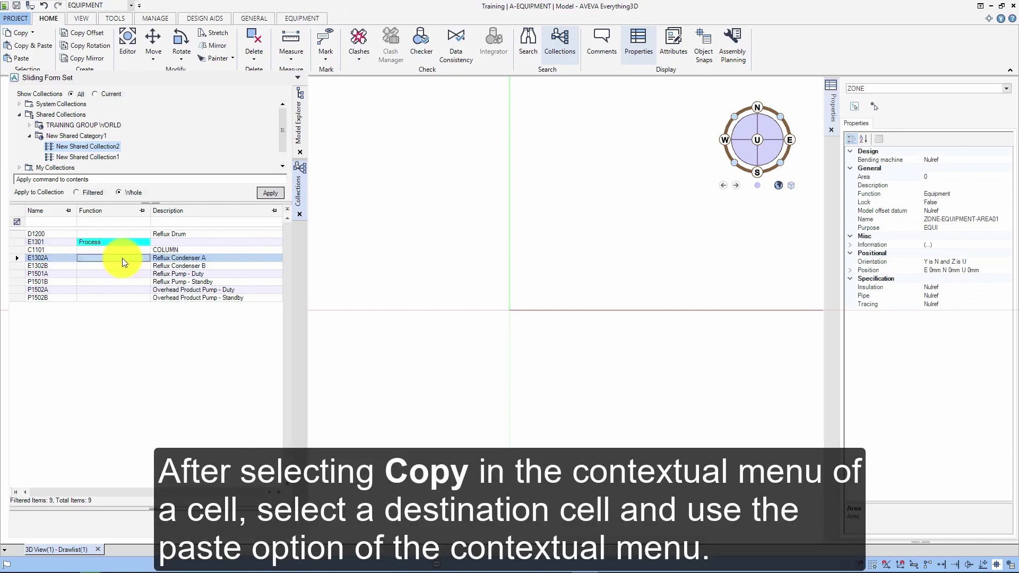
left_click_drag(122, 258, 138, 282)
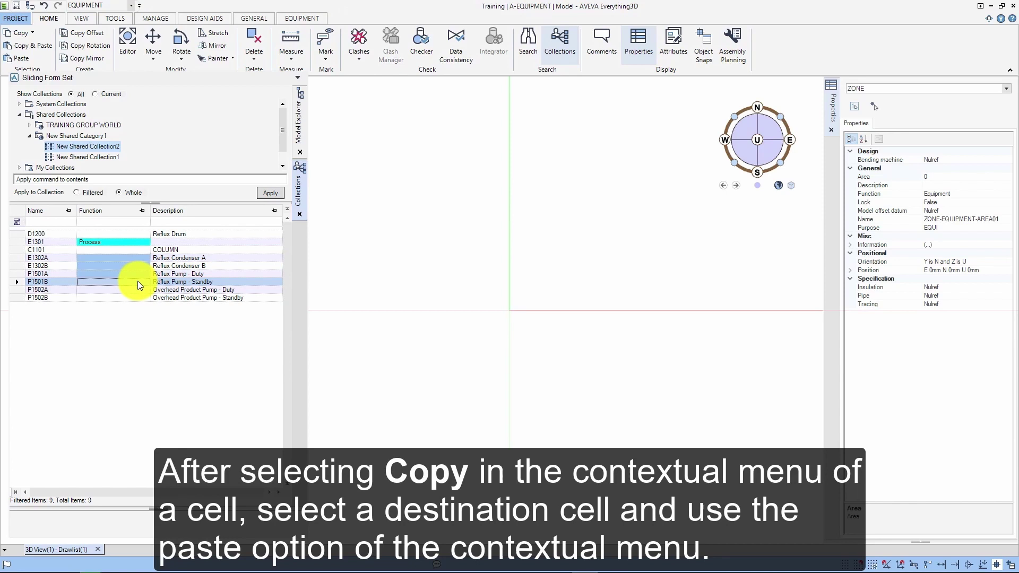
right_click(138, 282)
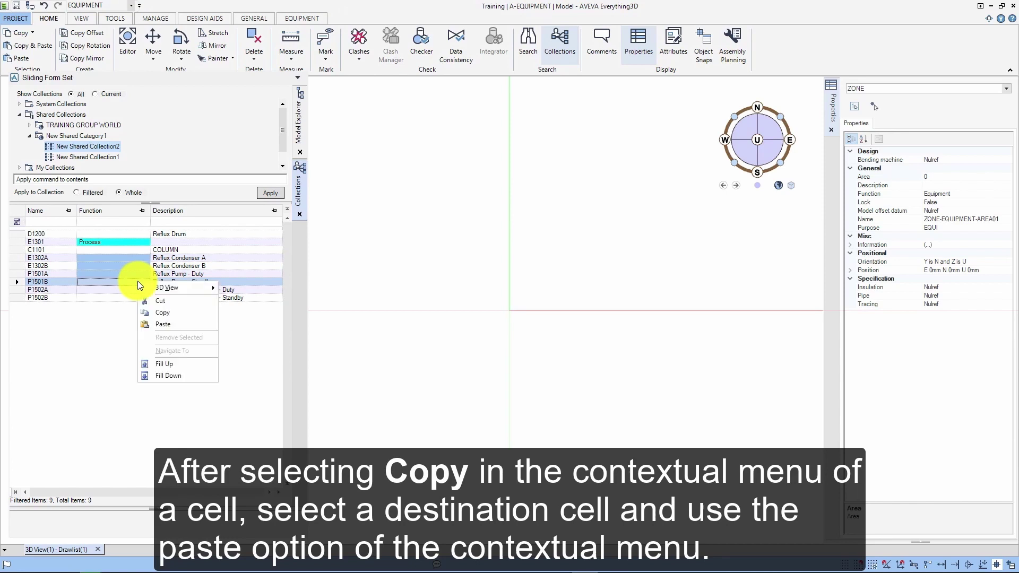
left_click(162, 325)
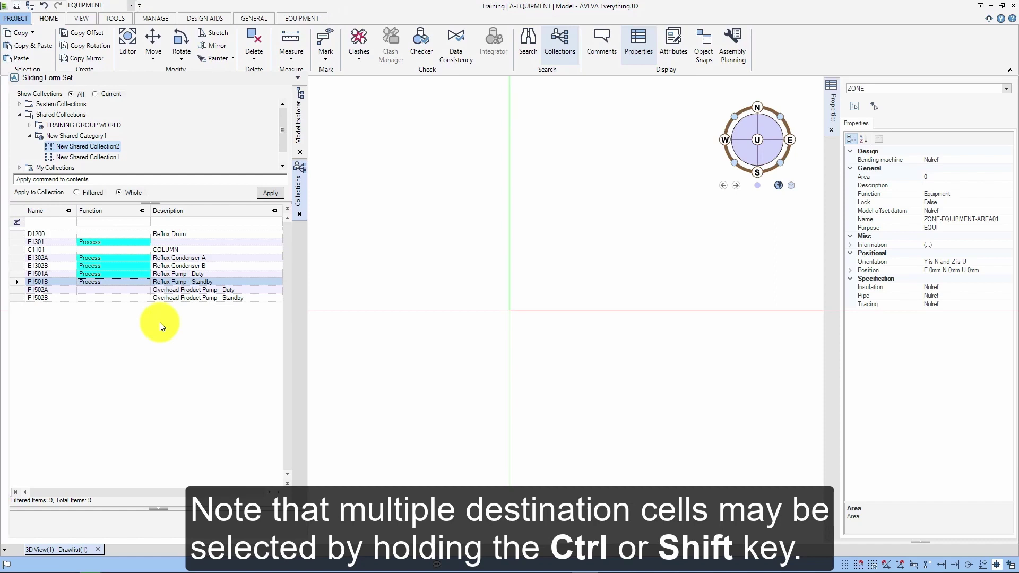
Step: Change E1302A's Function to Utility and select its Function cells down through P1502B
left_click(122, 258)
left_click(122, 258)
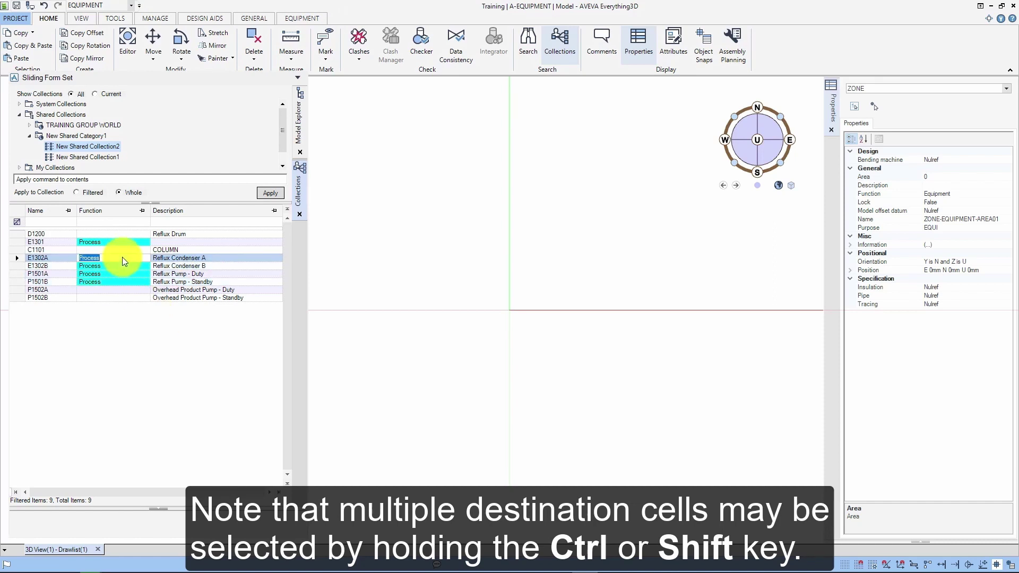
type("Utility")
key("shift+Down")
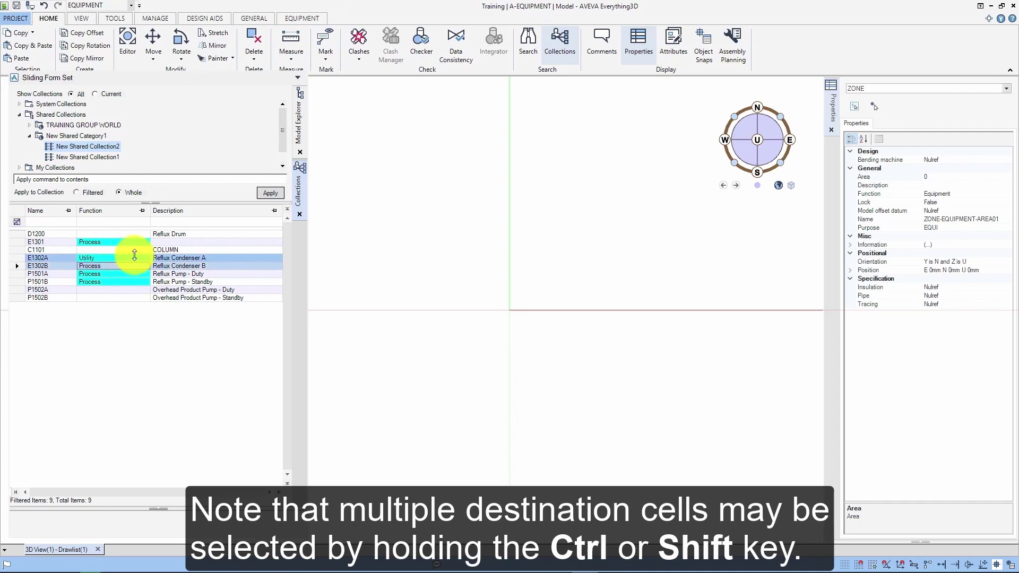
left_click(135, 258)
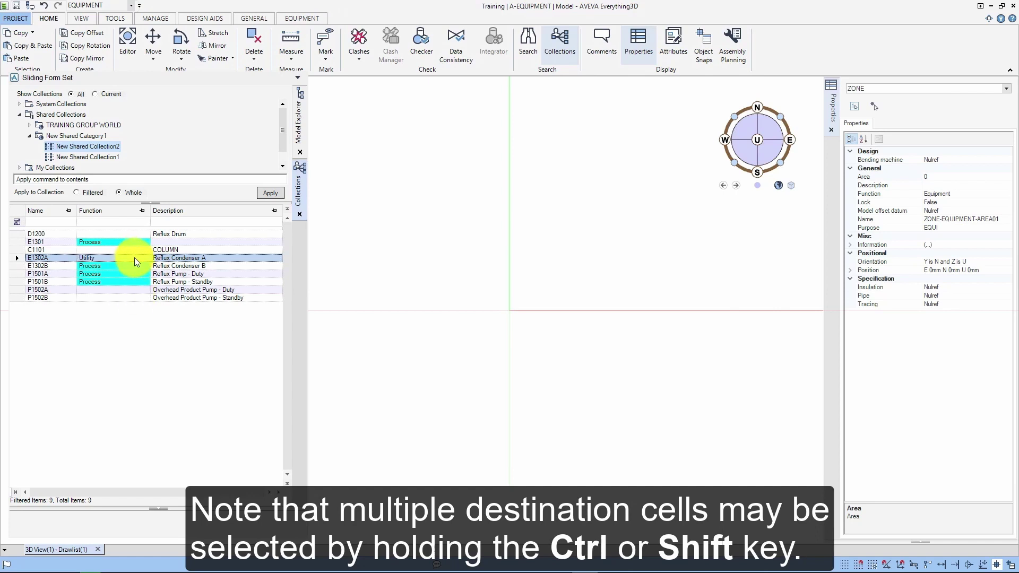
left_click_drag(134, 257, 135, 296)
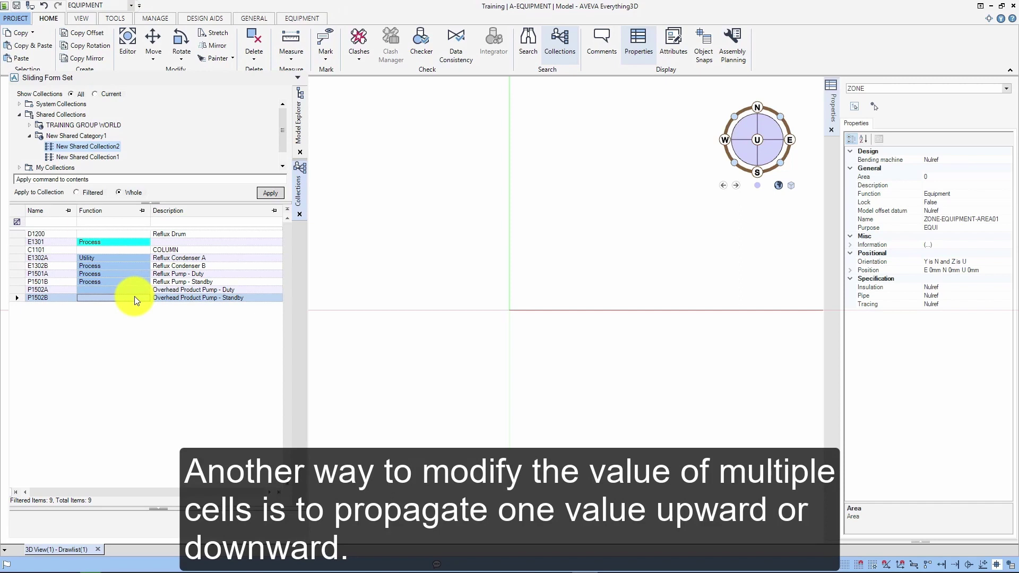
Step: Fill Down Utility into the Function cells from E1302A to P1502B
right_click(134, 296)
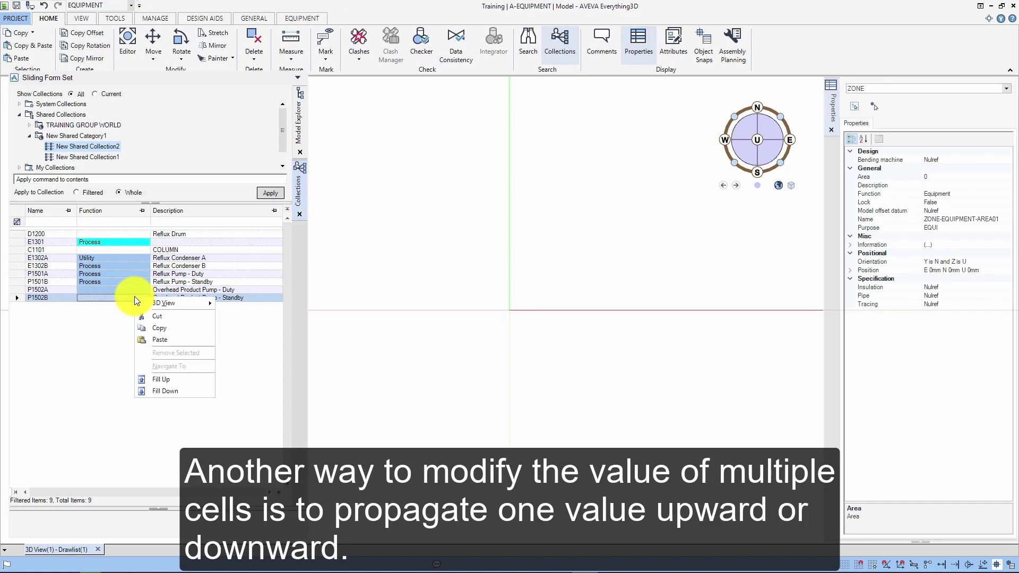
left_click(166, 391)
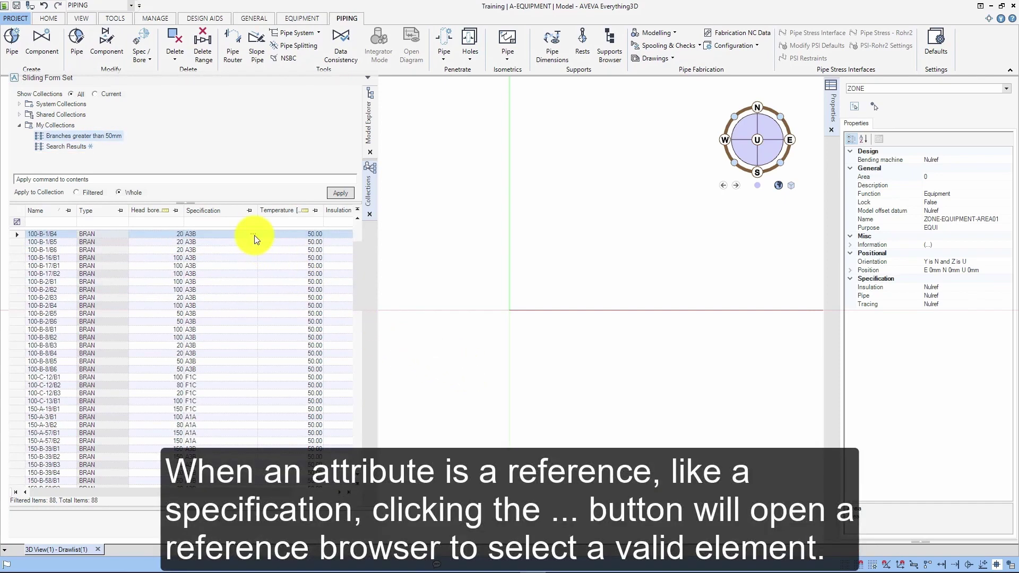
Step: Pick SPEC A3B in the Reference Browser for branch 100-B-1/B4's Specification
left_click(253, 234)
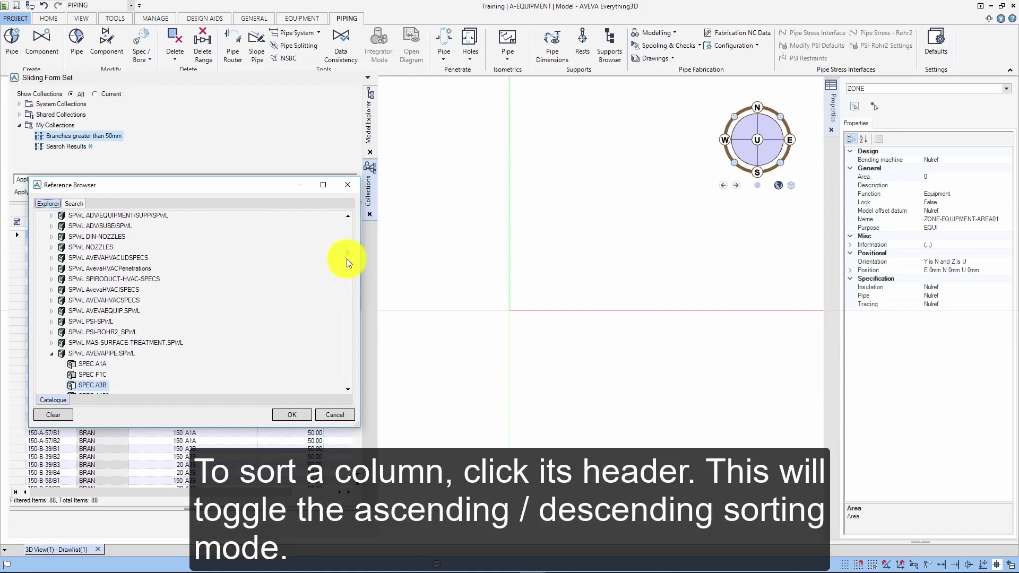
mouse_move(348, 257)
left_mouse_down()
mouse_move(349, 278)
mouse_move(350, 270)
left_mouse_up()
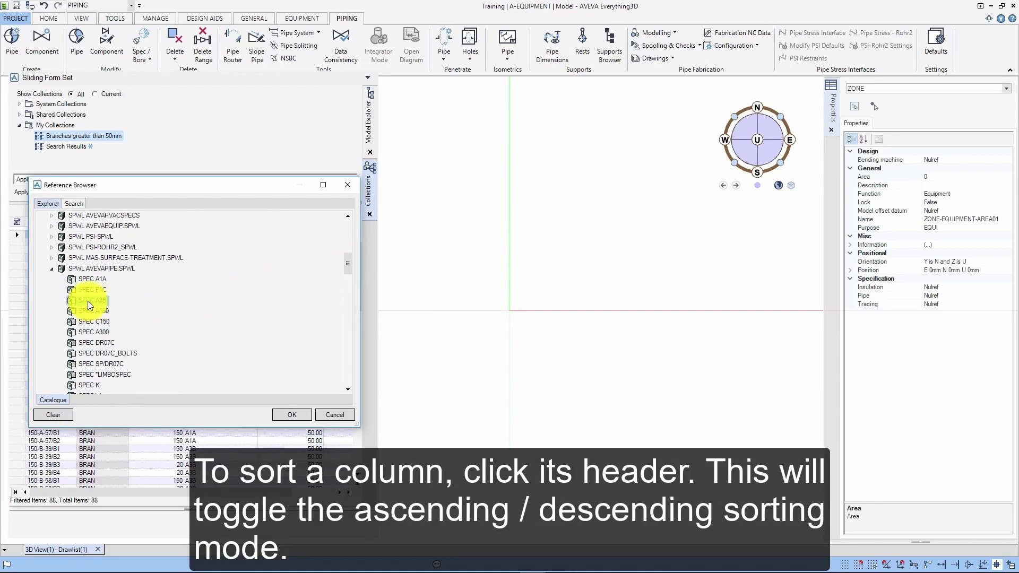
left_click(298, 413)
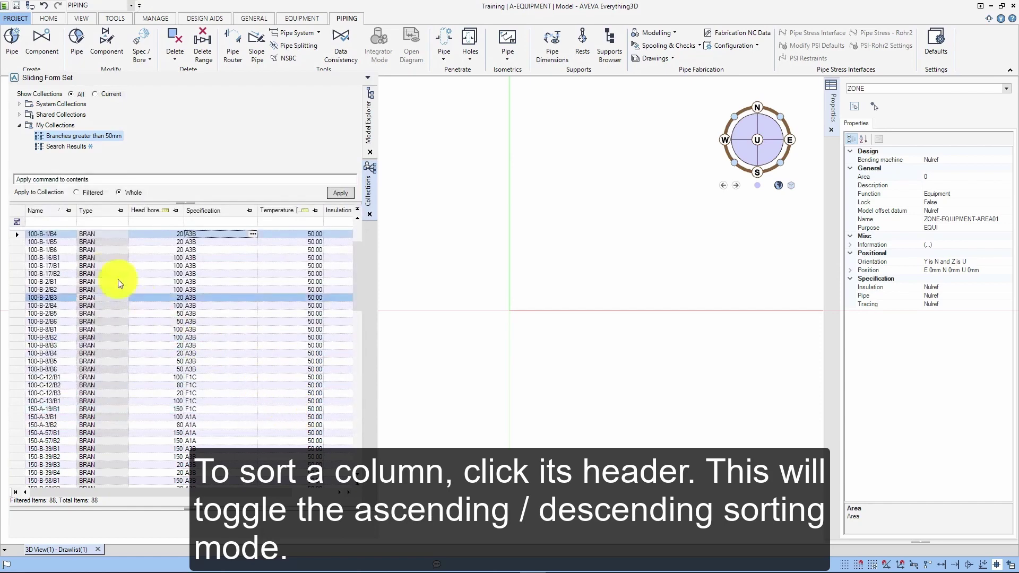
Step: Sort the branch grid by Name, ending on descending order
left_click(43, 212)
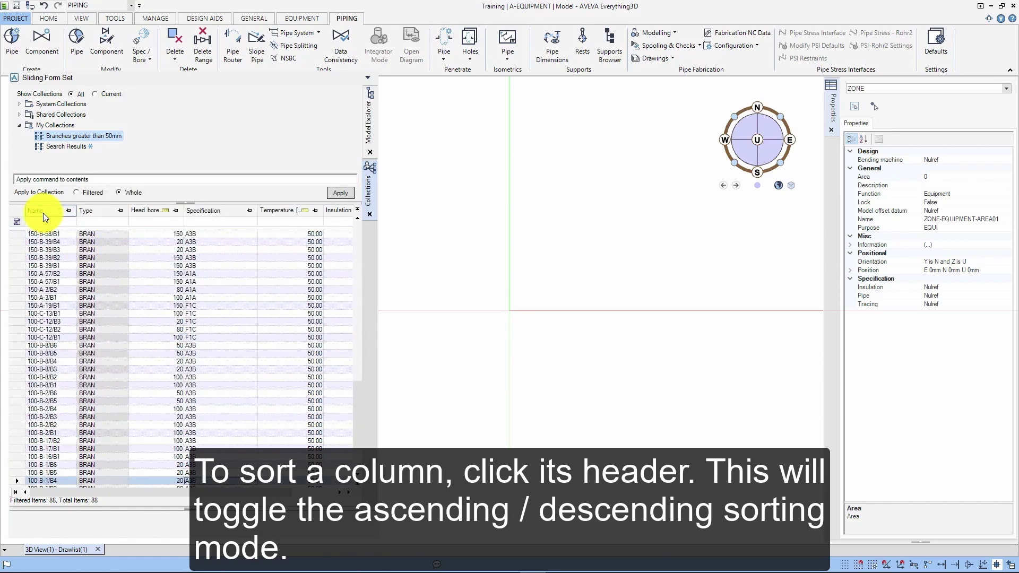
left_click(43, 213)
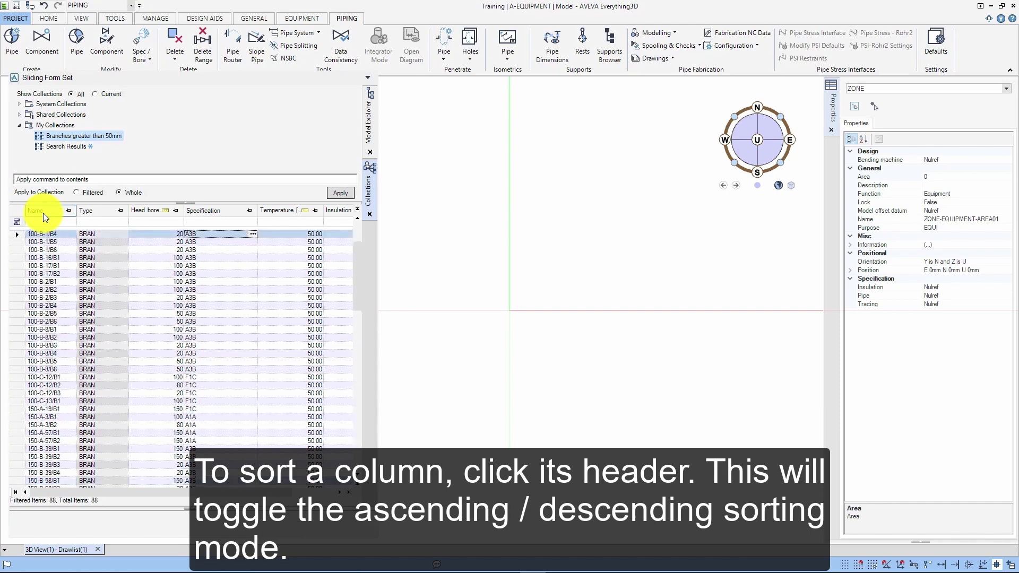
left_click(43, 212)
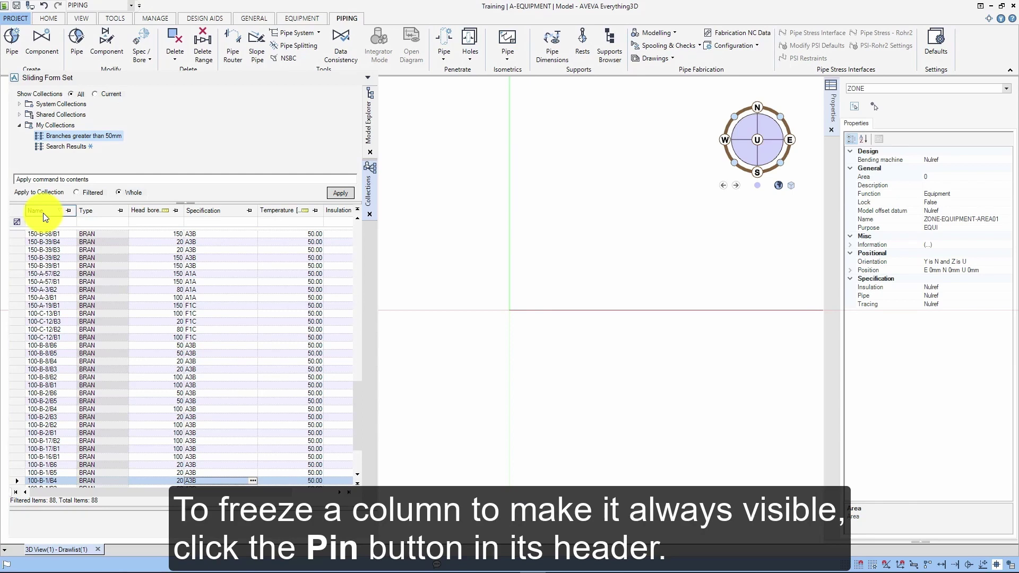
Step: Pin the Name column while scrolling across, then unpin it
left_click(69, 211)
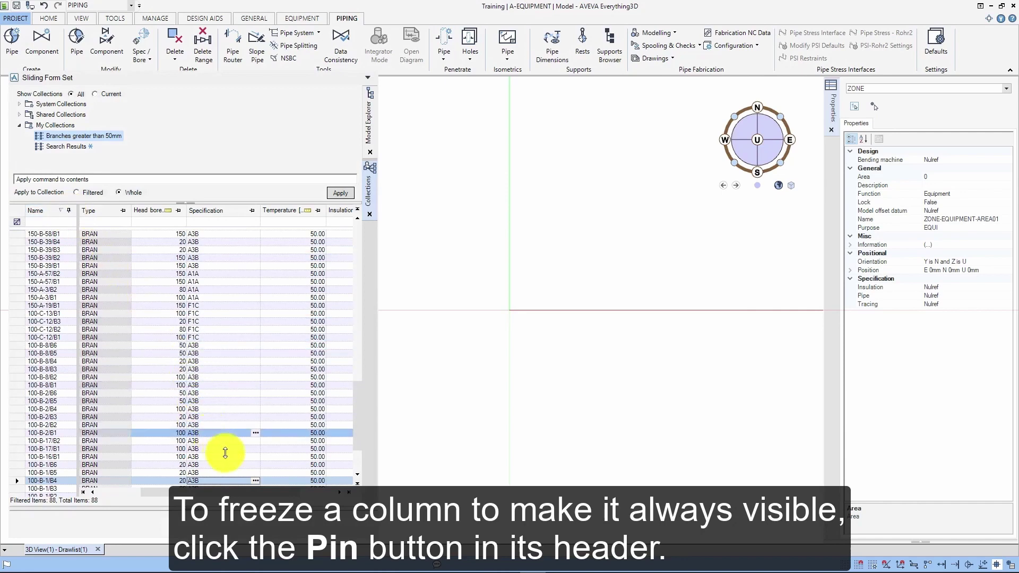
mouse_move(241, 492)
left_mouse_down()
mouse_move(175, 495)
mouse_move(300, 496)
mouse_move(173, 492)
mouse_move(233, 496)
left_mouse_up()
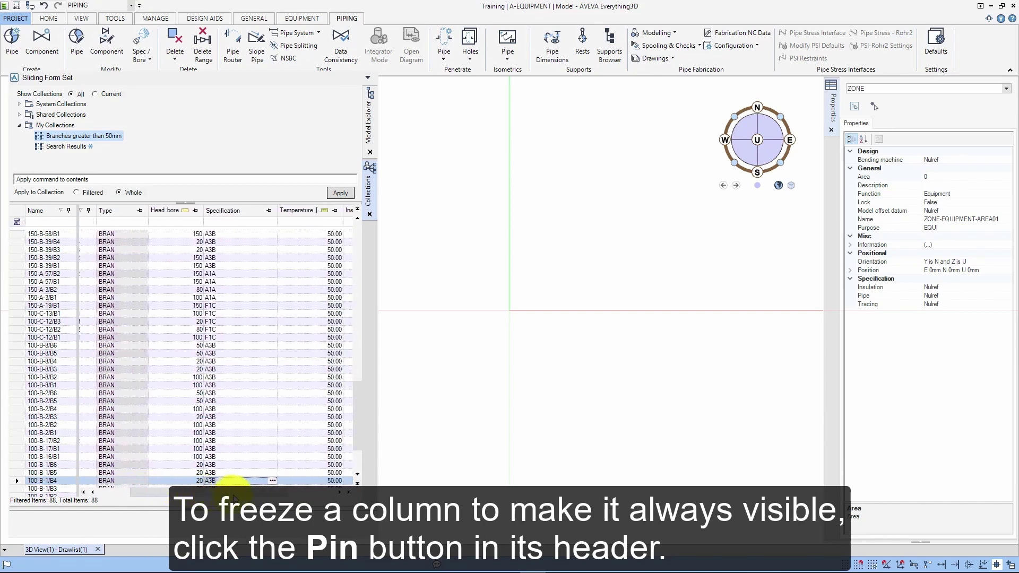
left_click(68, 211)
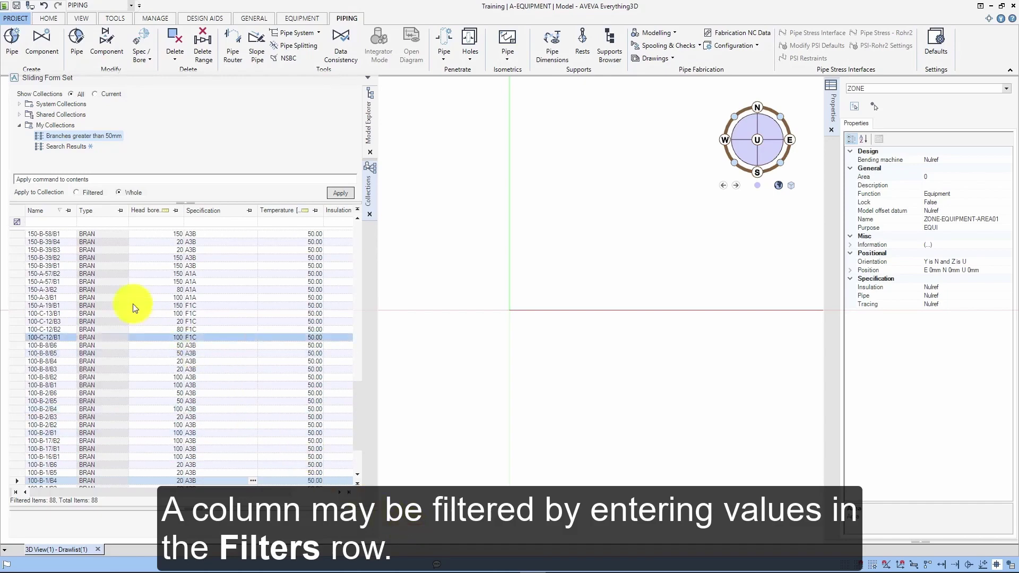
Step: Filter the Name column by B-1, then clear that filter to list all 88 branches
left_click(48, 223)
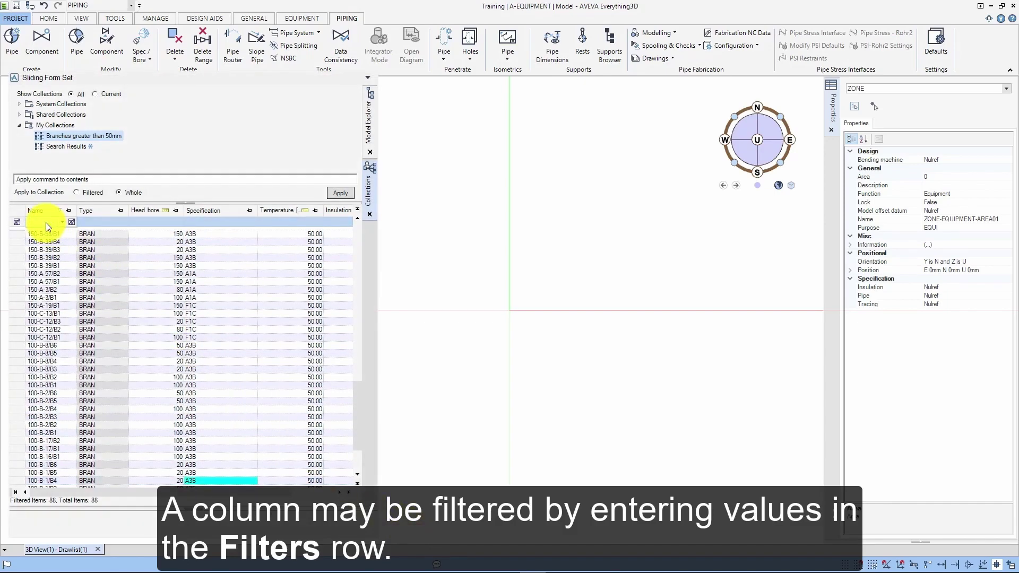
type("B-1")
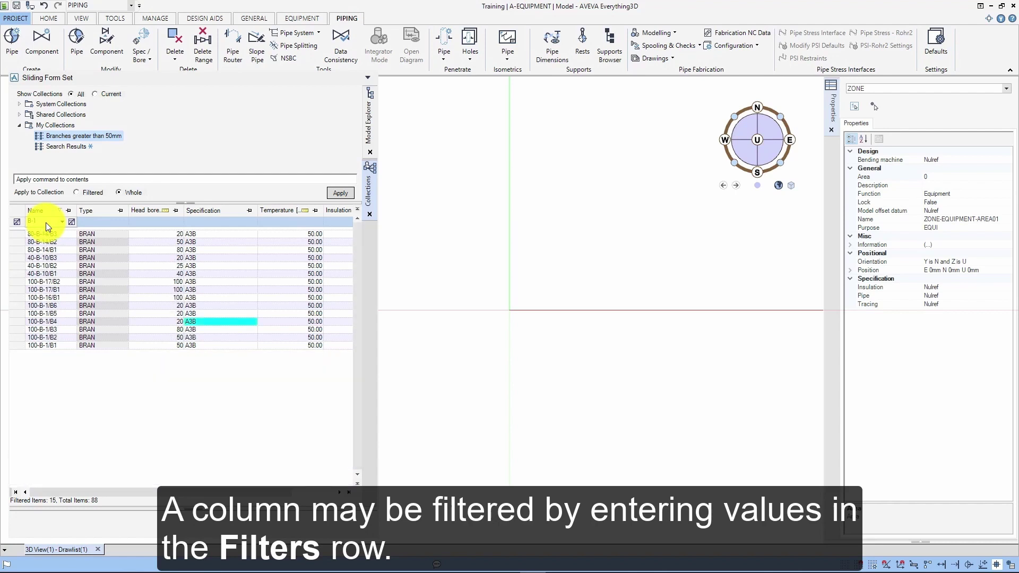
left_click(64, 222)
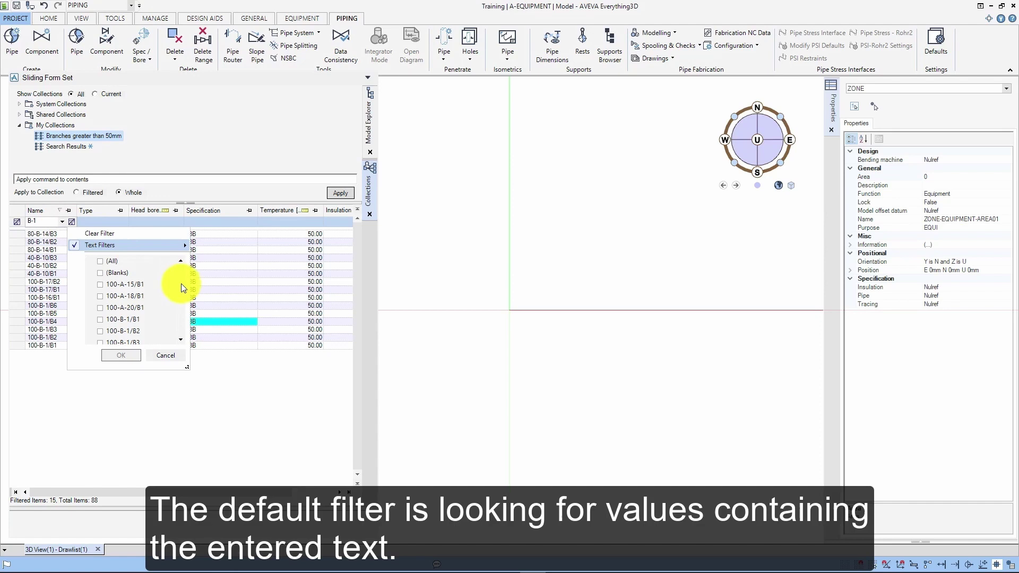
mouse_move(180, 266)
left_mouse_down()
mouse_move(186, 331)
mouse_move(184, 263)
left_mouse_up()
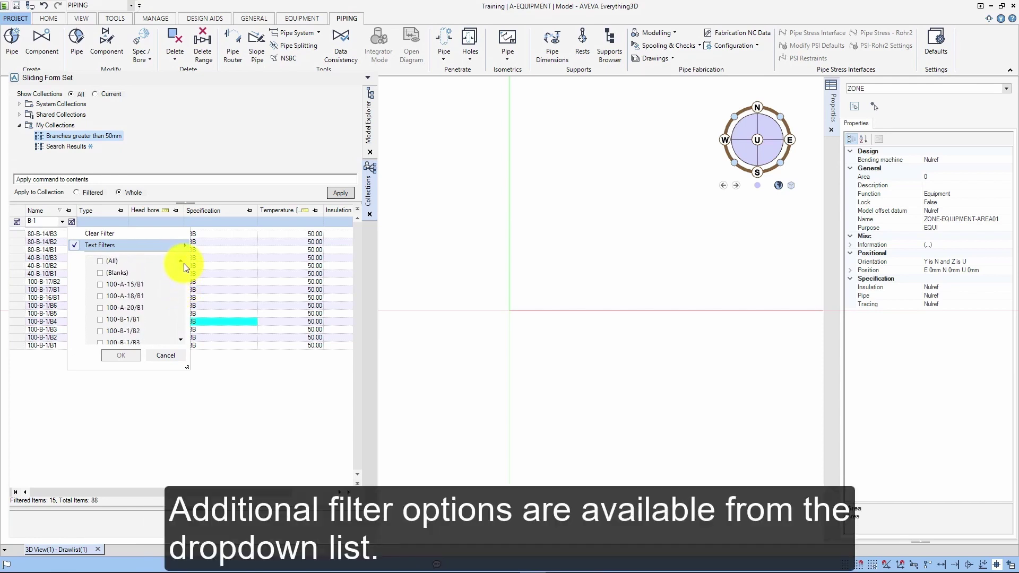
mouse_move(187, 246)
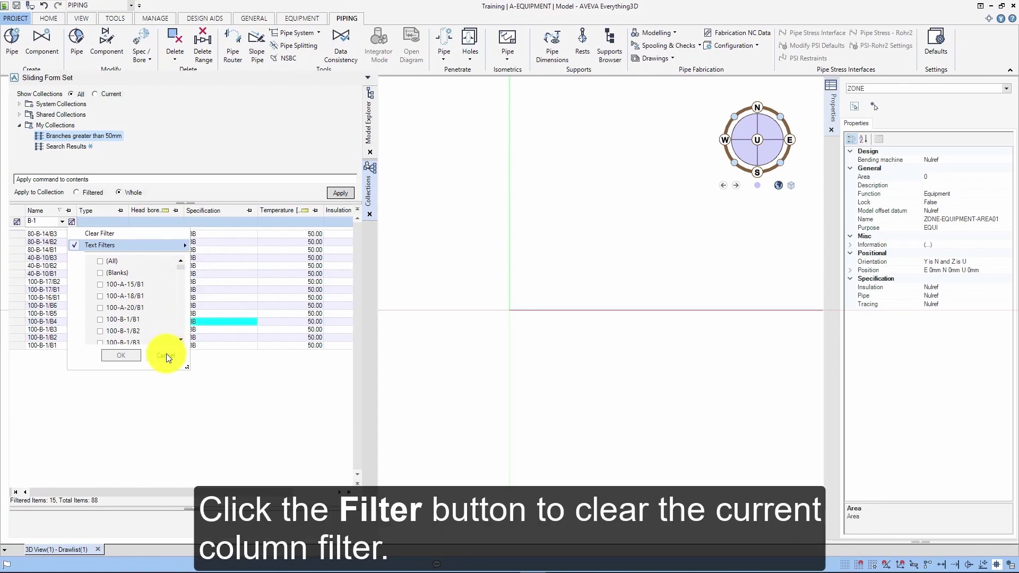
left_click(167, 355)
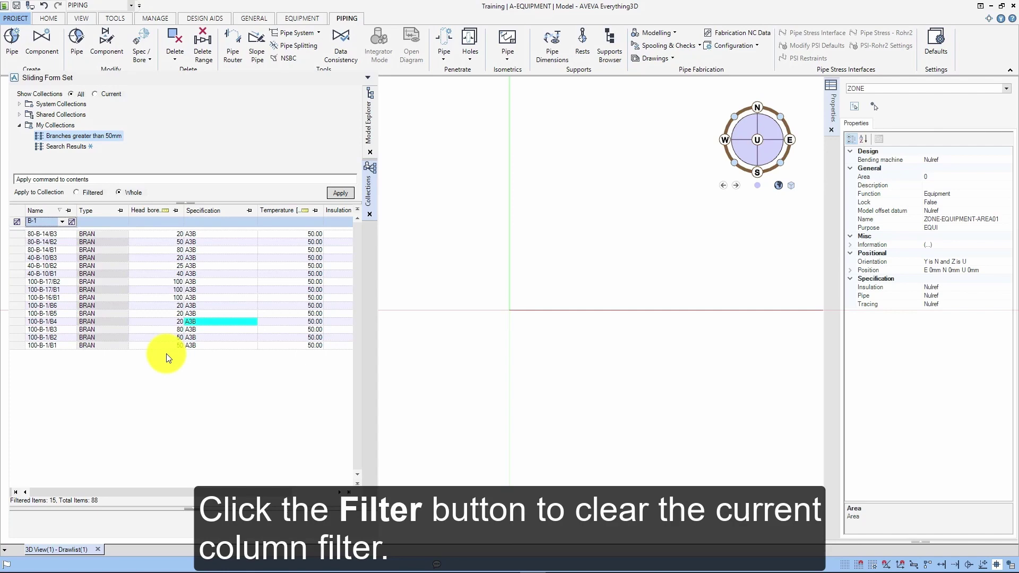
left_click(72, 221)
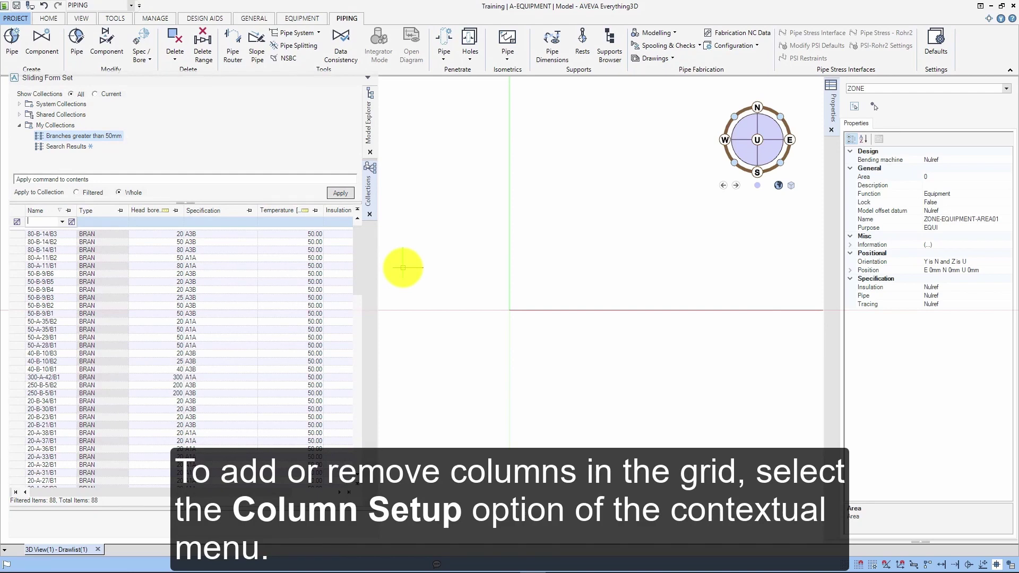
Step: In Column Setup, add an HREF Head reference column, move it to position 4, and add column 8
right_click(227, 209)
left_click(255, 219)
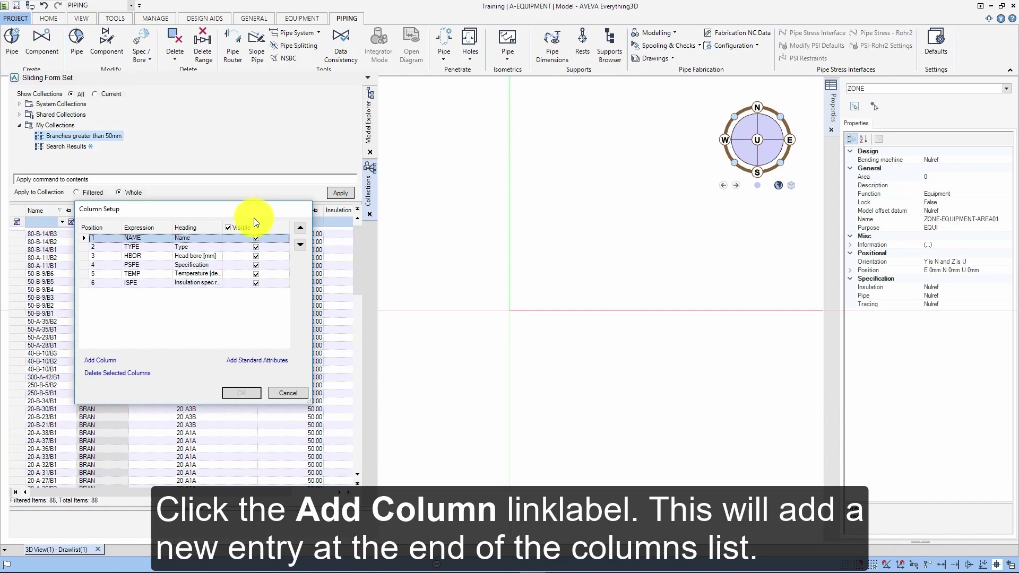
left_click(97, 363)
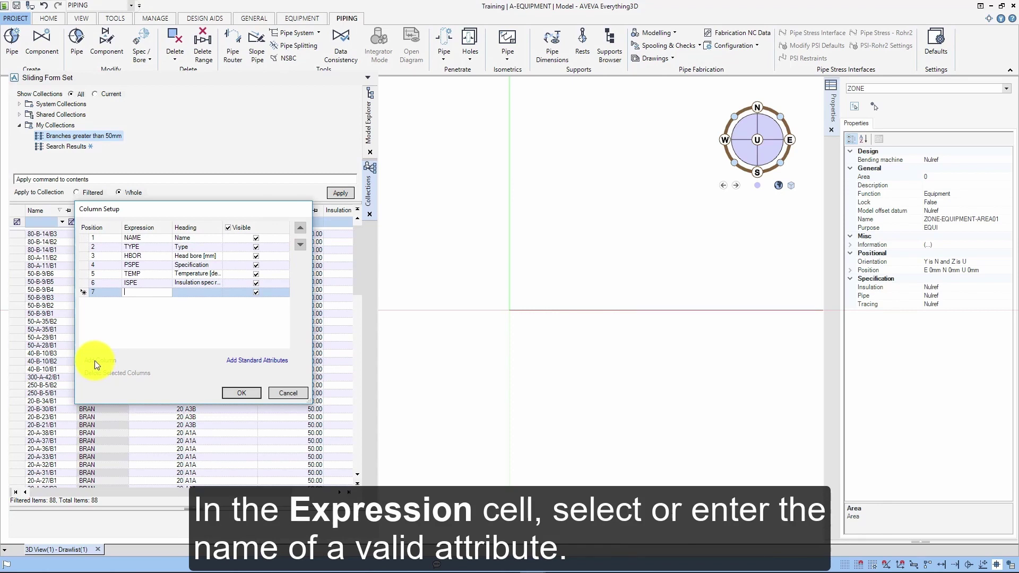
type("HREF")
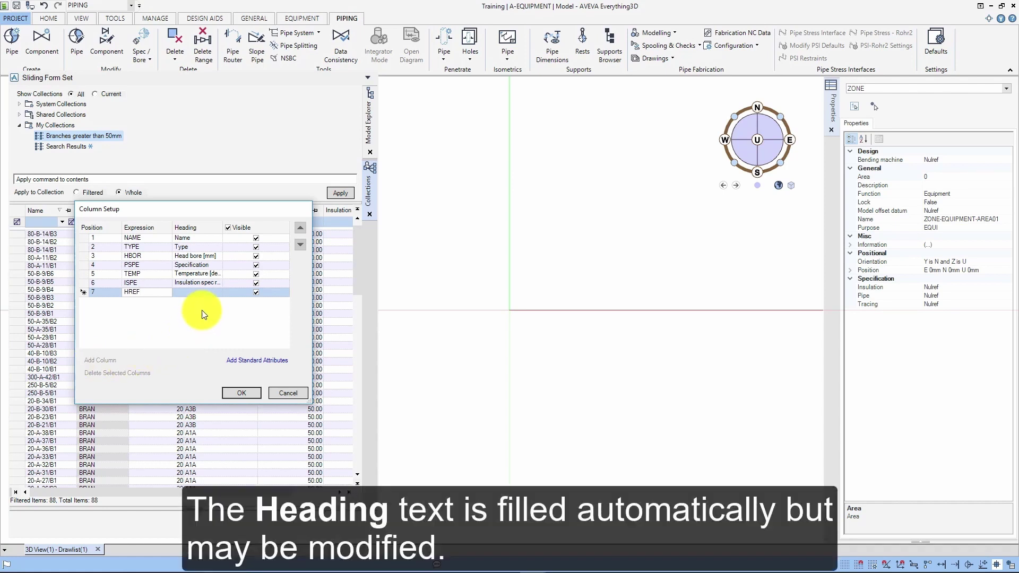
left_click(209, 293)
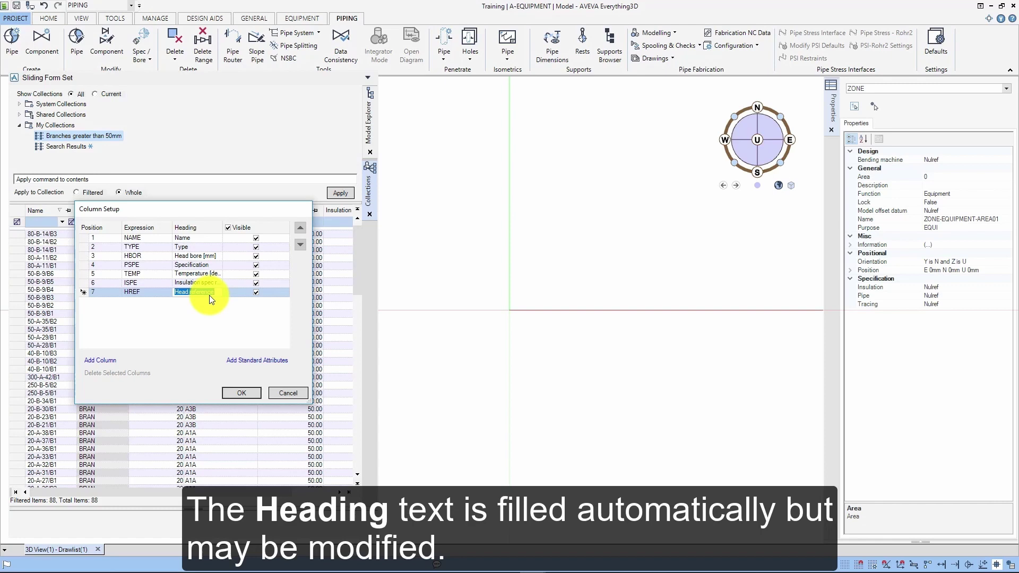
left_click(212, 302)
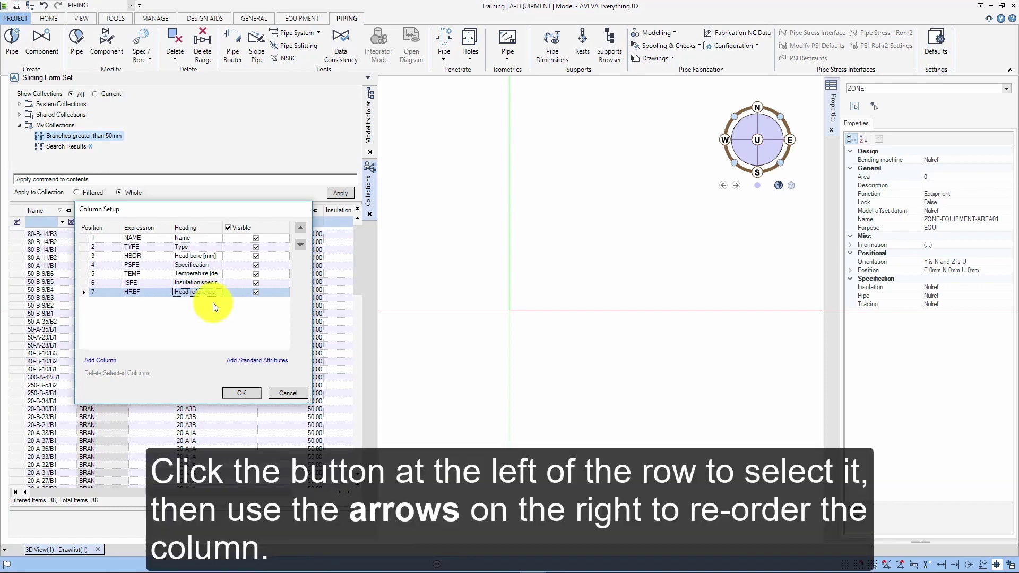
left_click(84, 293)
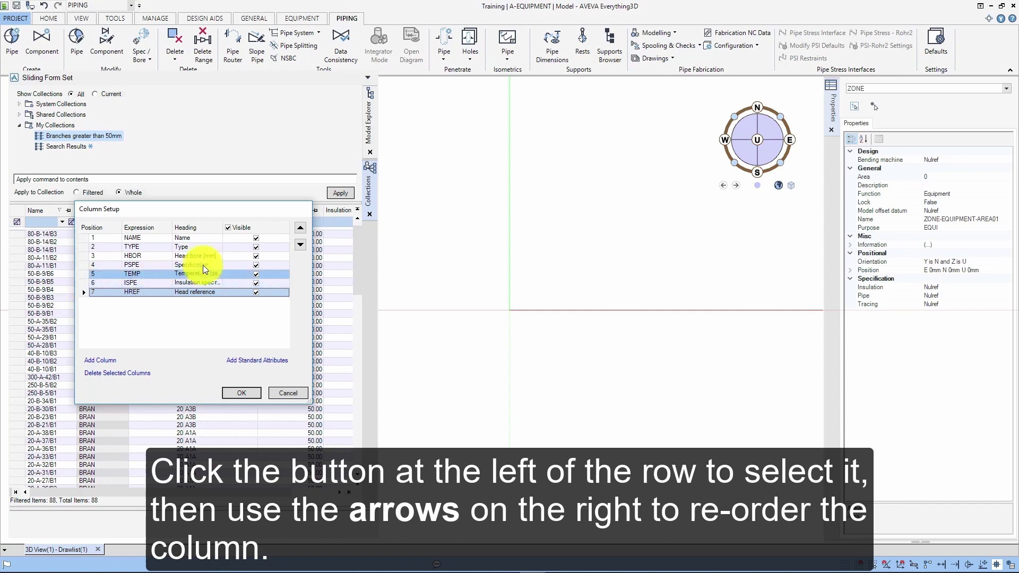
left_click(300, 228)
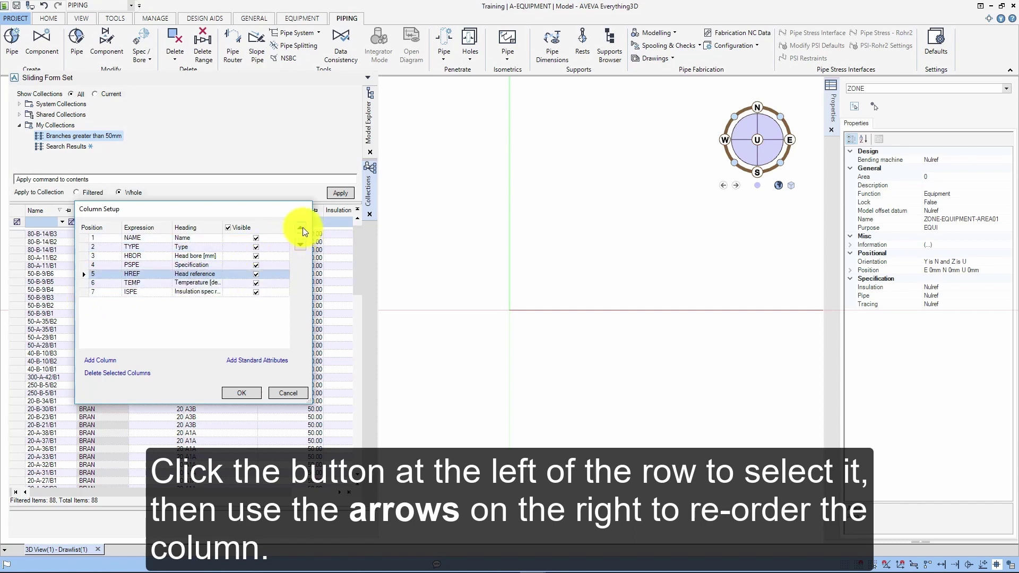
left_click(301, 229)
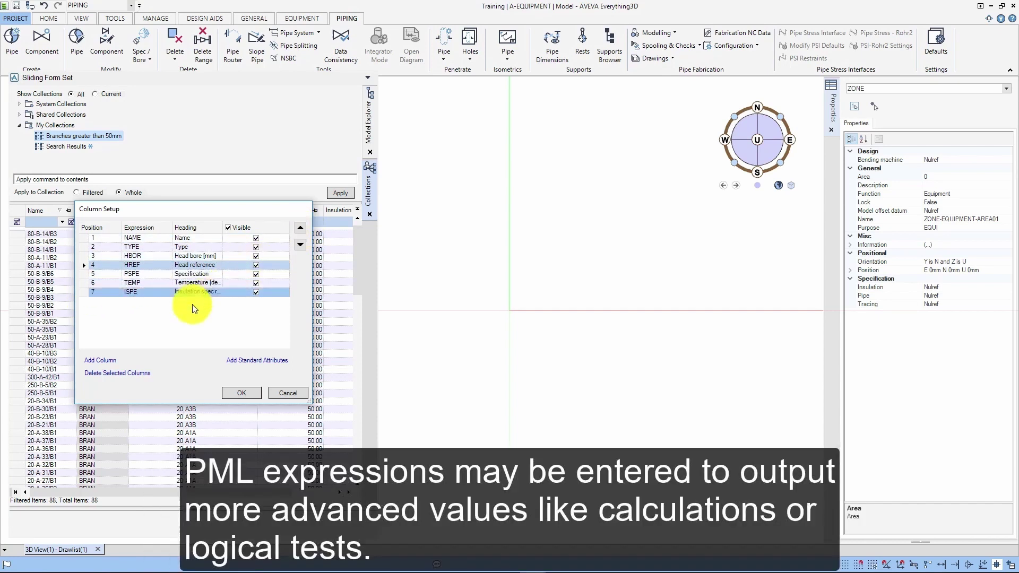
left_click(104, 362)
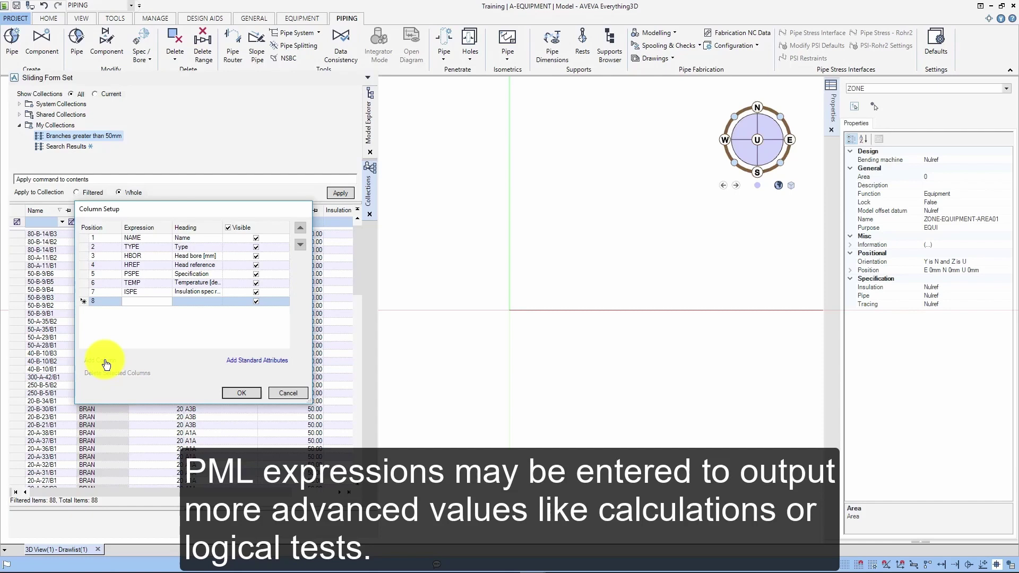
Step: Define column 8 as HBOR GT 50mm headed 'bore greater than 50mm' and apply the setup
type("HBOR GT 50mm")
left_click(204, 301)
left_click(203, 301)
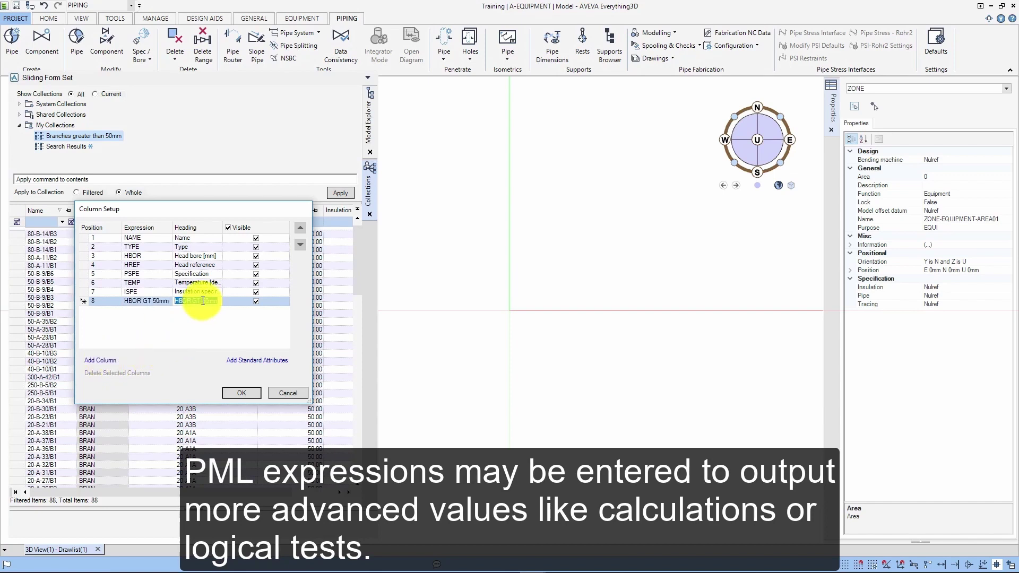
key("BackSpace")
type("bore great")
type("er than 5")
type("0")
type("mm")
left_click(248, 385)
left_click(251, 394)
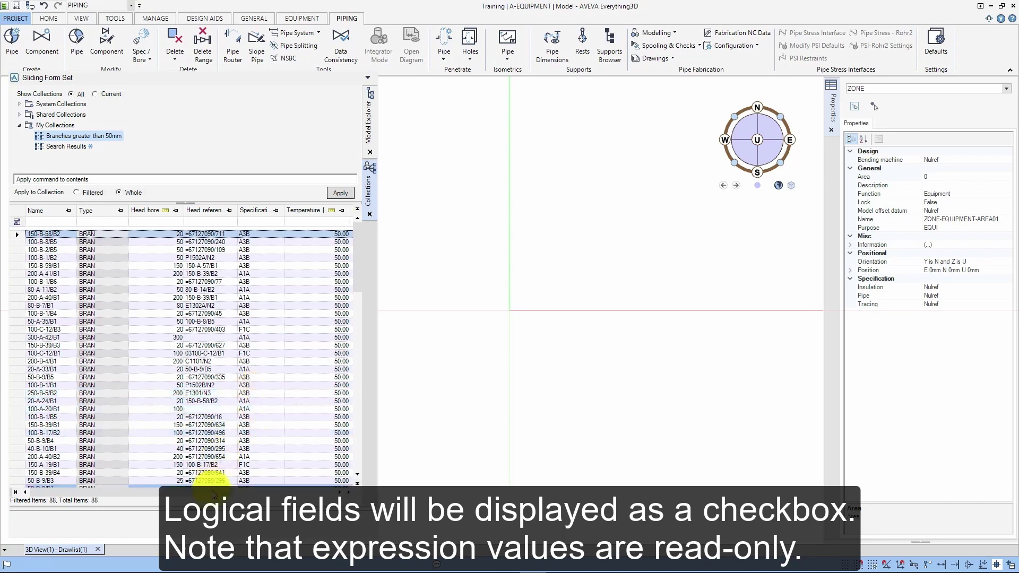
left_click_drag(244, 495, 335, 497)
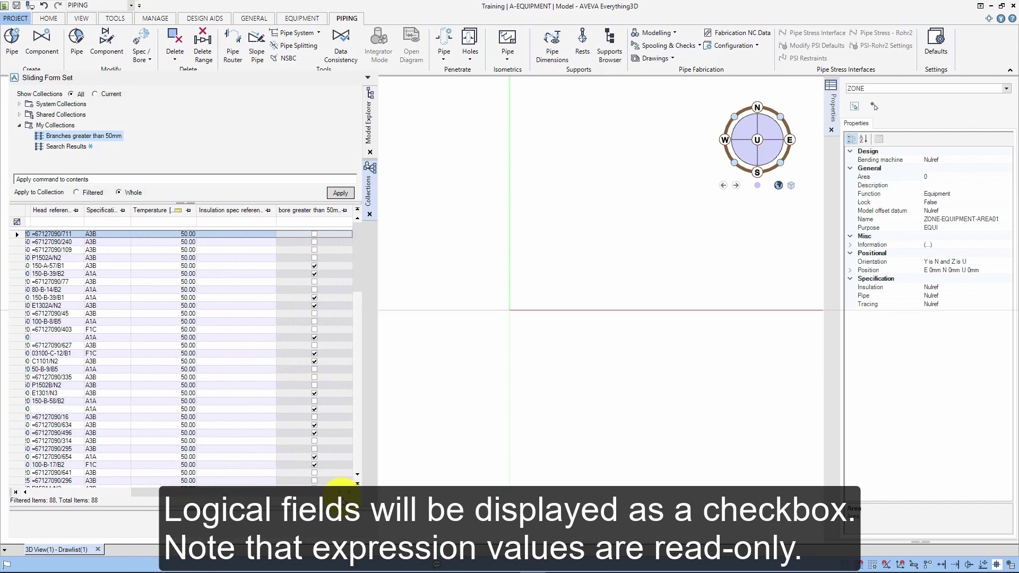
left_click_drag(319, 493, 178, 496)
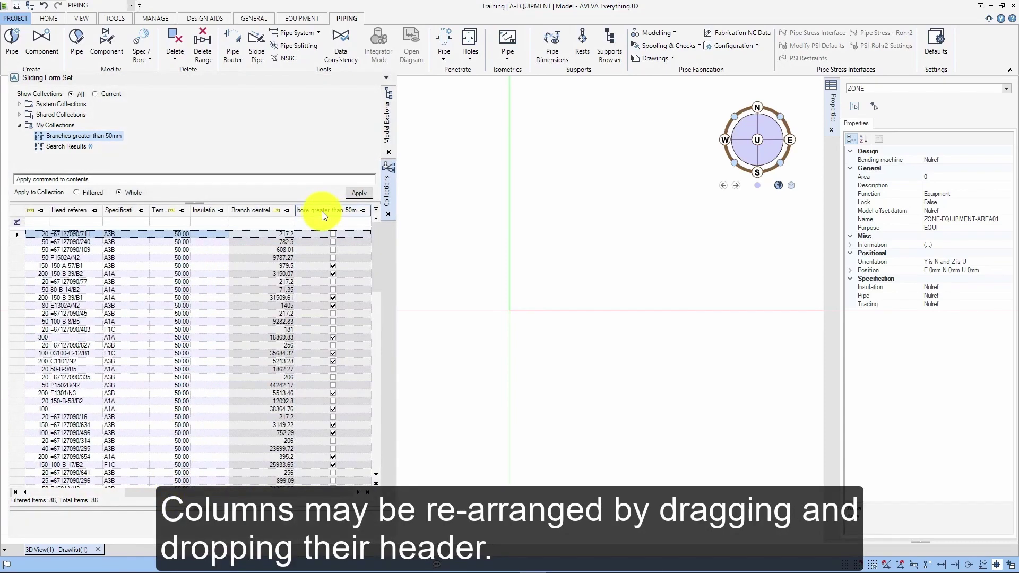
Step: Drag 'bore greater than 50mm' after Type and stack the Head reference header beneath Head bore
mouse_move(321, 211)
left_mouse_down()
mouse_move(79, 230)
mouse_move(11, 211)
mouse_move(37, 197)
mouse_move(130, 211)
left_mouse_up()
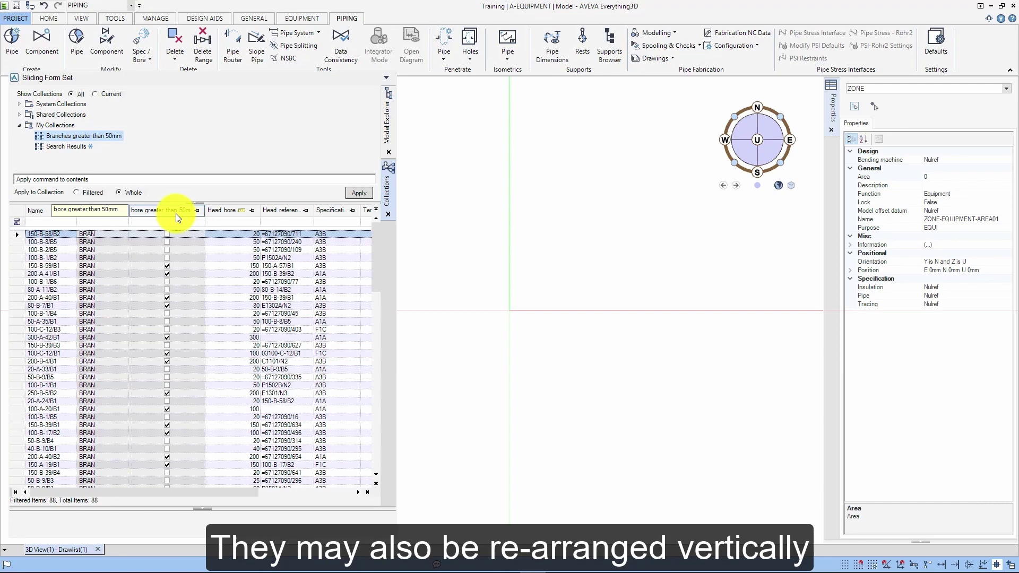
left_click(295, 210)
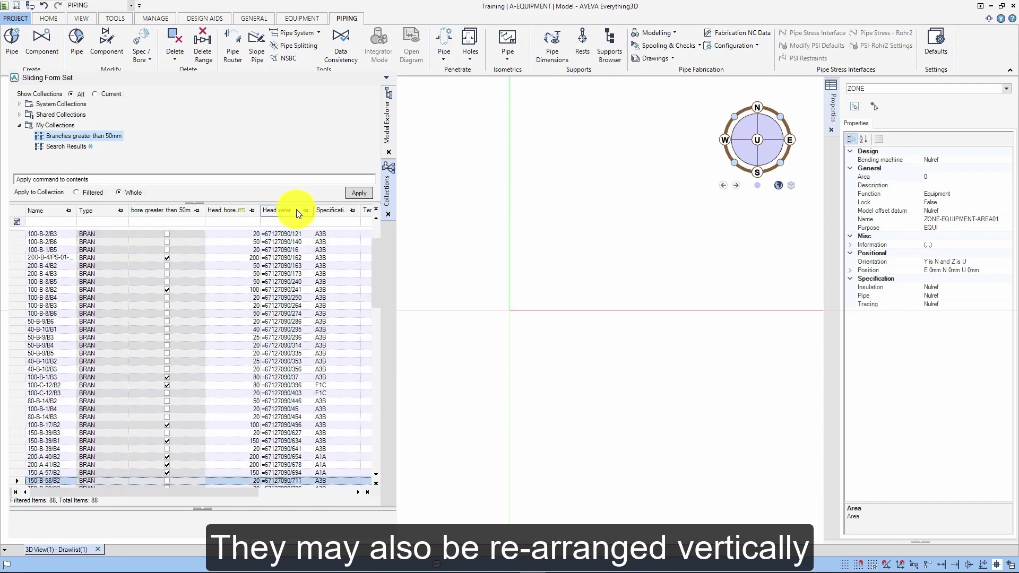
left_click_drag(296, 209, 237, 216)
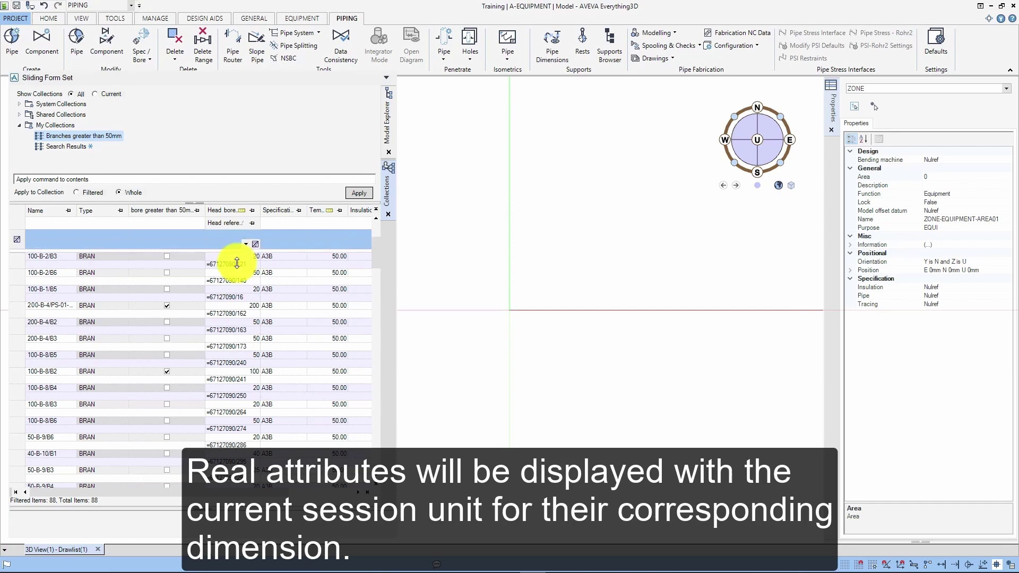
left_click_drag(244, 490, 397, 492)
left_click_drag(279, 497, 345, 499)
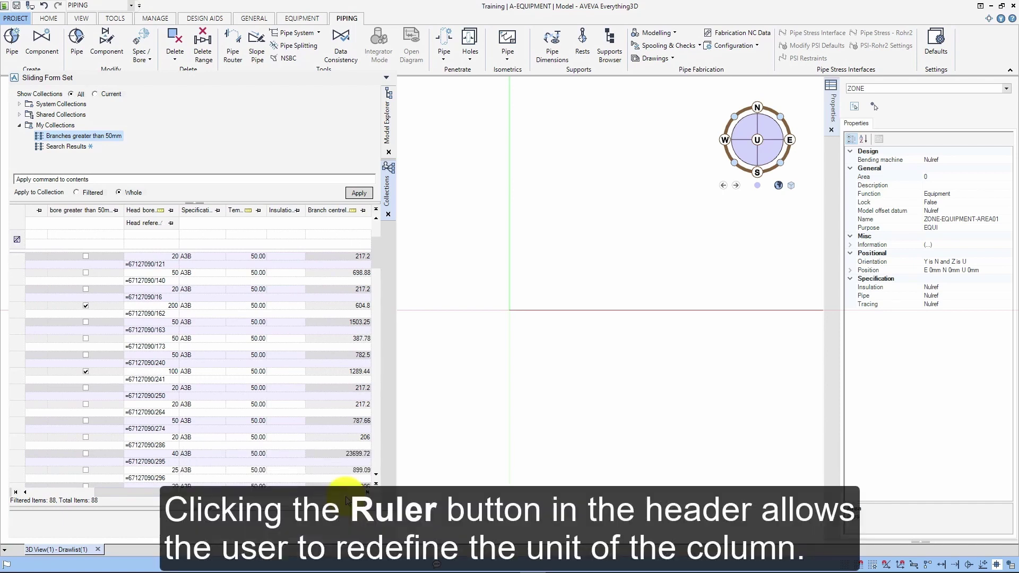
Step: Switch the Branch centreline column's units from millimetres to metres
left_click(353, 210)
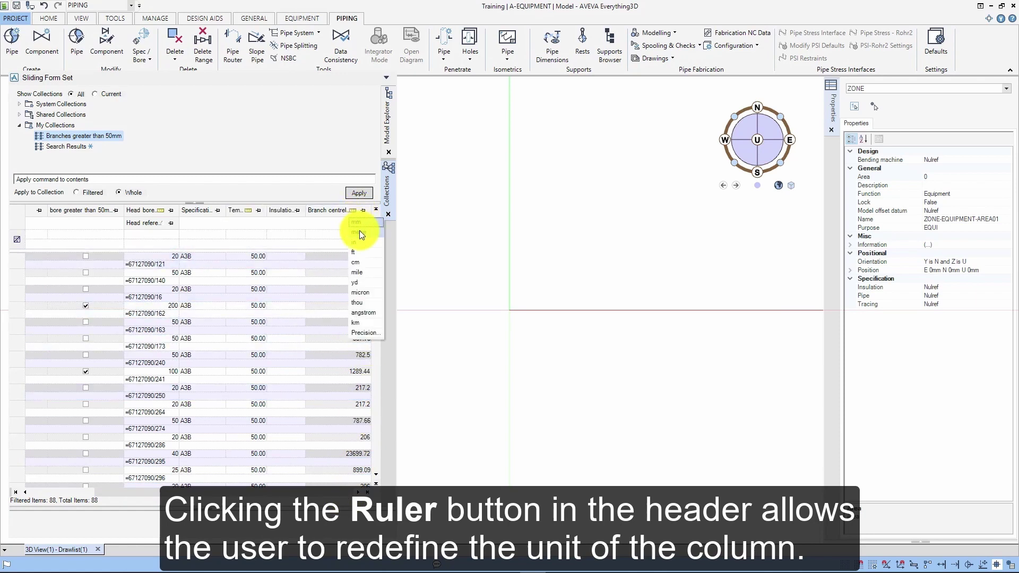
left_click(360, 232)
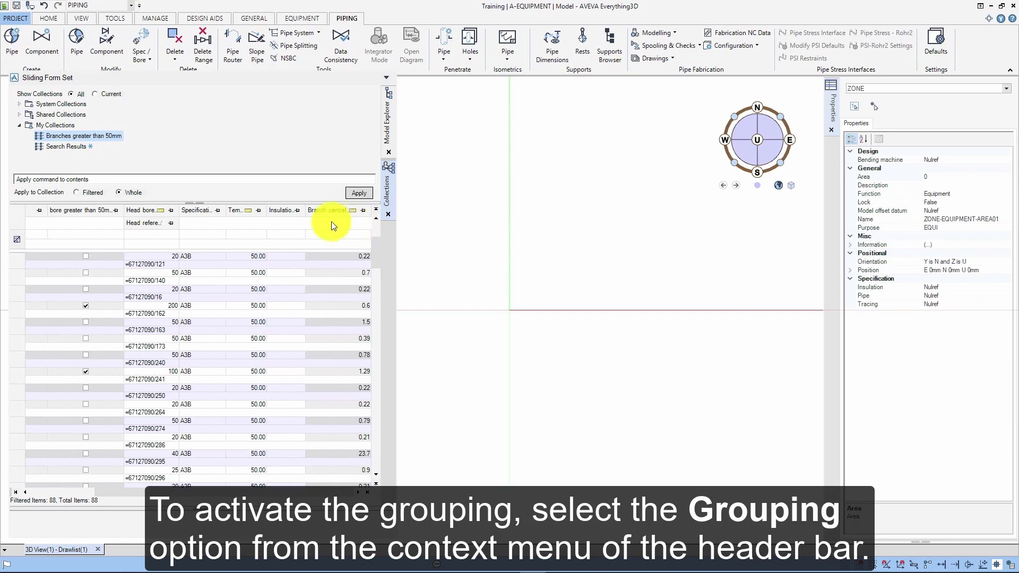
Step: Turn on row grouping and group the branch grid by Specification
right_click(282, 212)
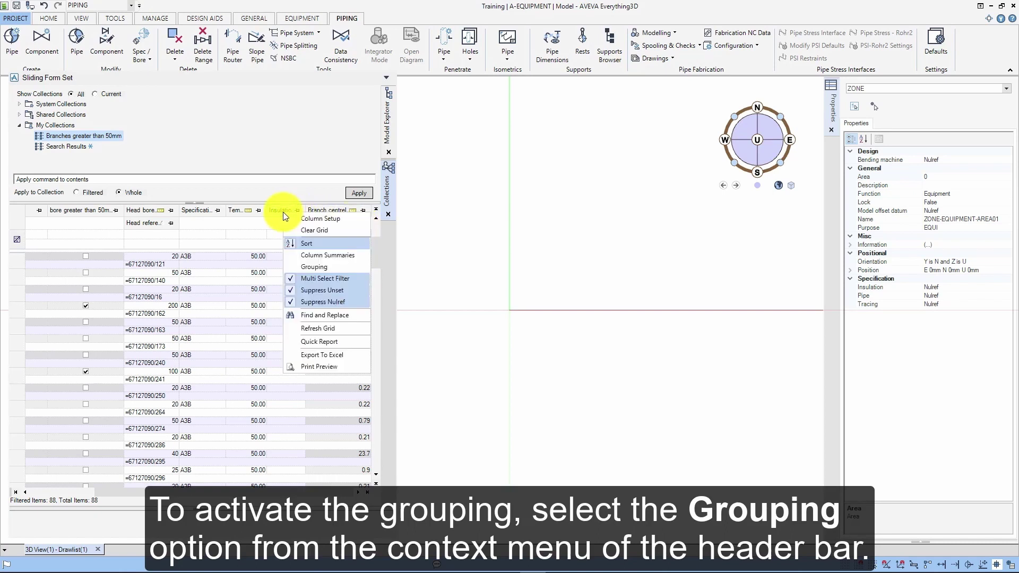
left_click(324, 265)
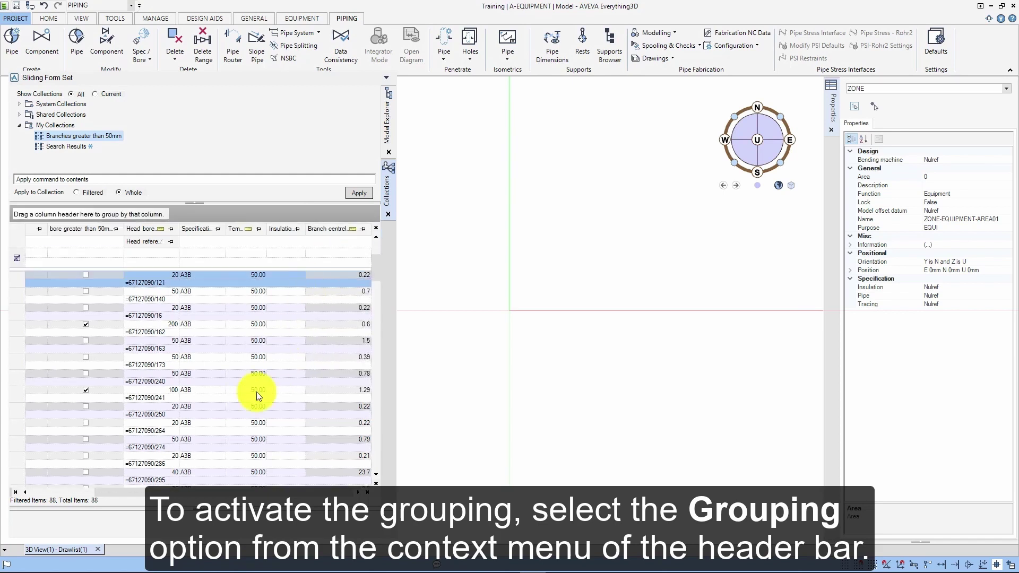
left_click_drag(208, 485, 94, 471)
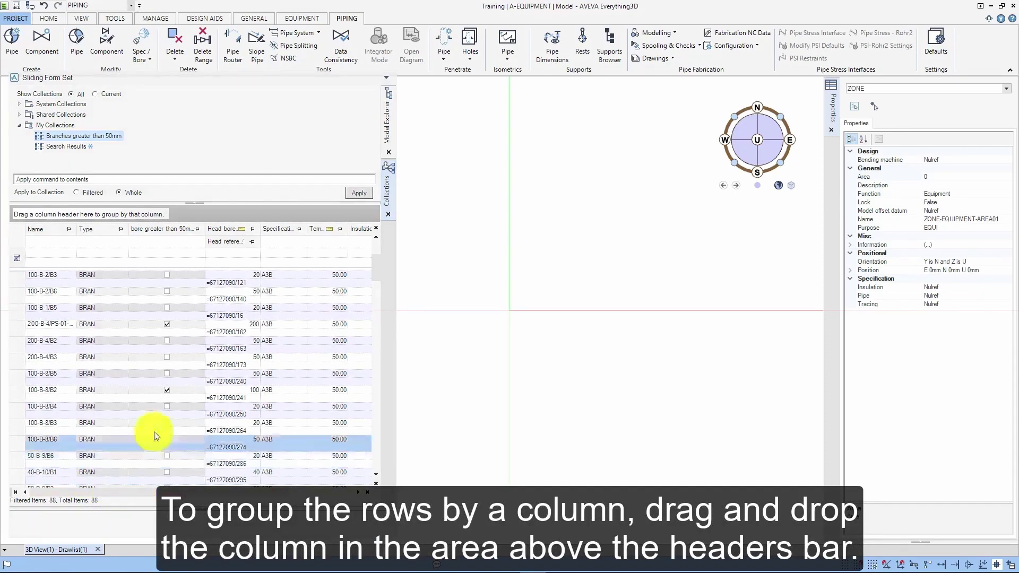
left_click_drag(280, 230, 280, 231)
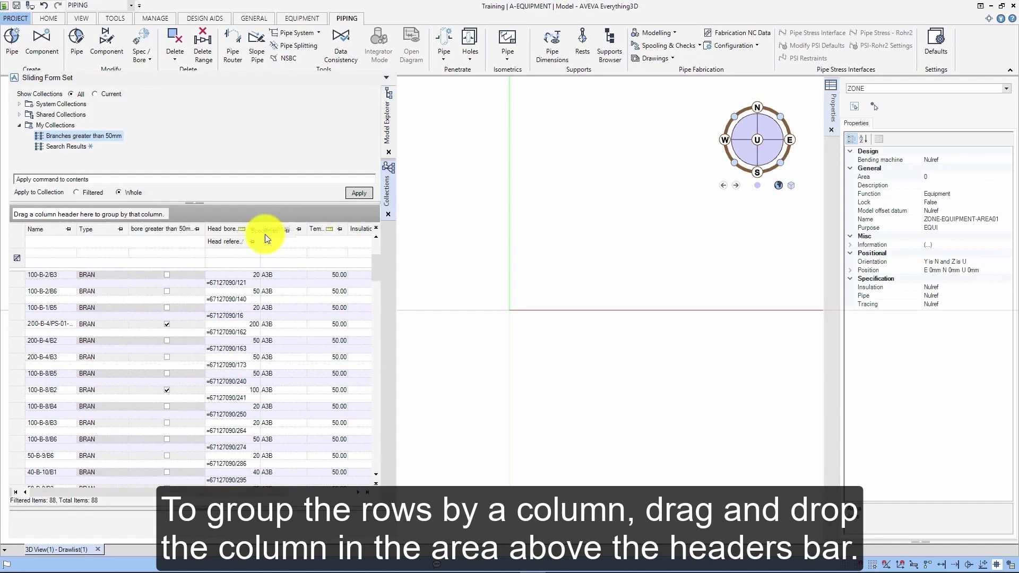
left_click_drag(201, 225, 60, 218)
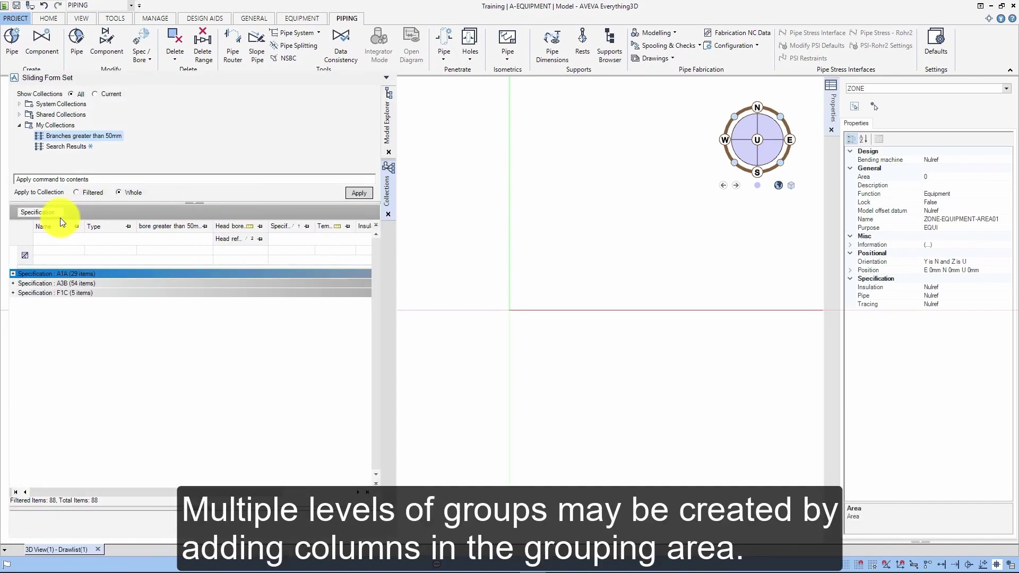
Step: Expand and collapse the A1A, A3B and F1C Specification groups to review their branches
left_click(12, 274)
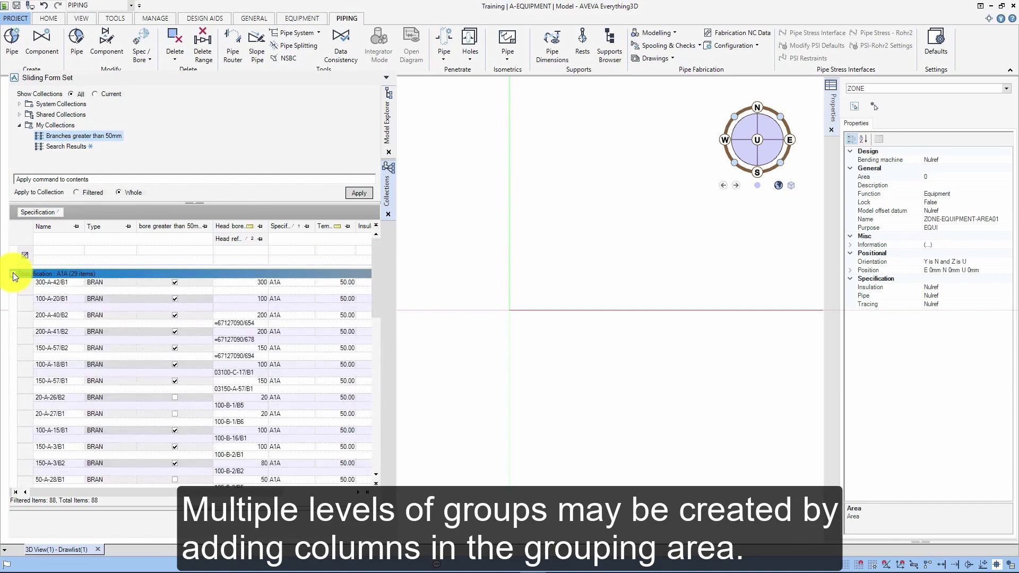
left_click(13, 273)
left_click(14, 282)
left_click(14, 282)
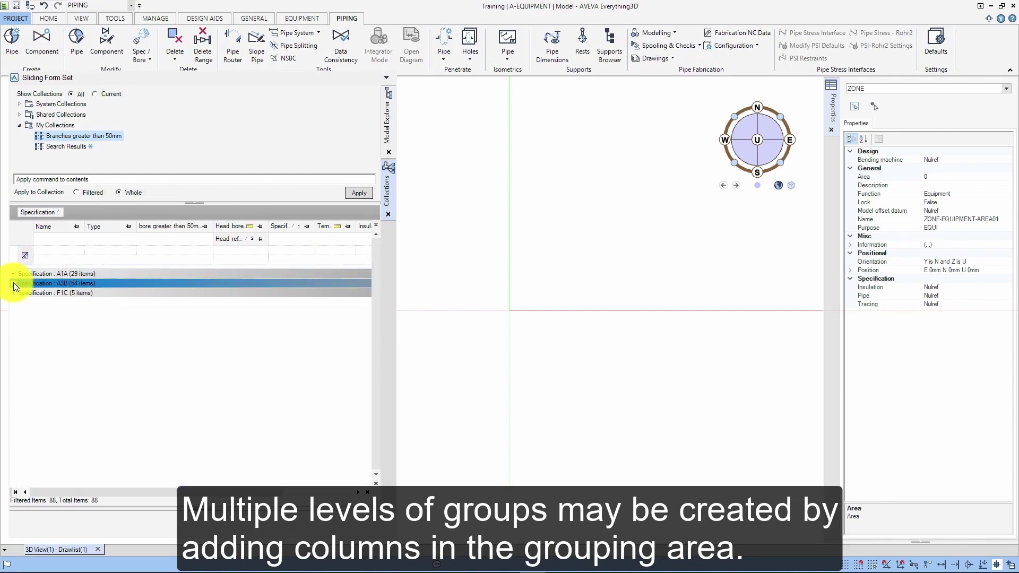
left_click(13, 292)
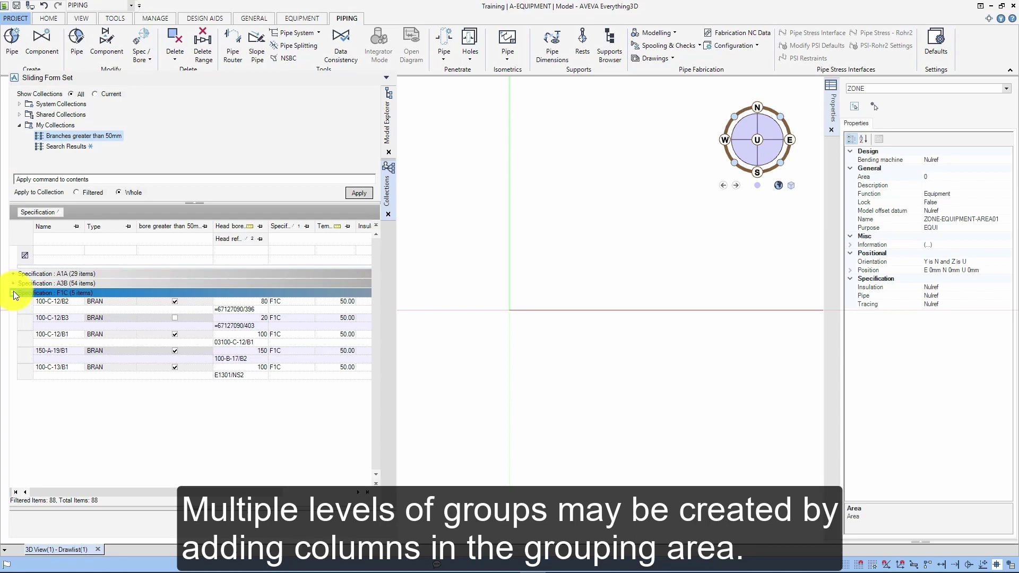
left_click(13, 292)
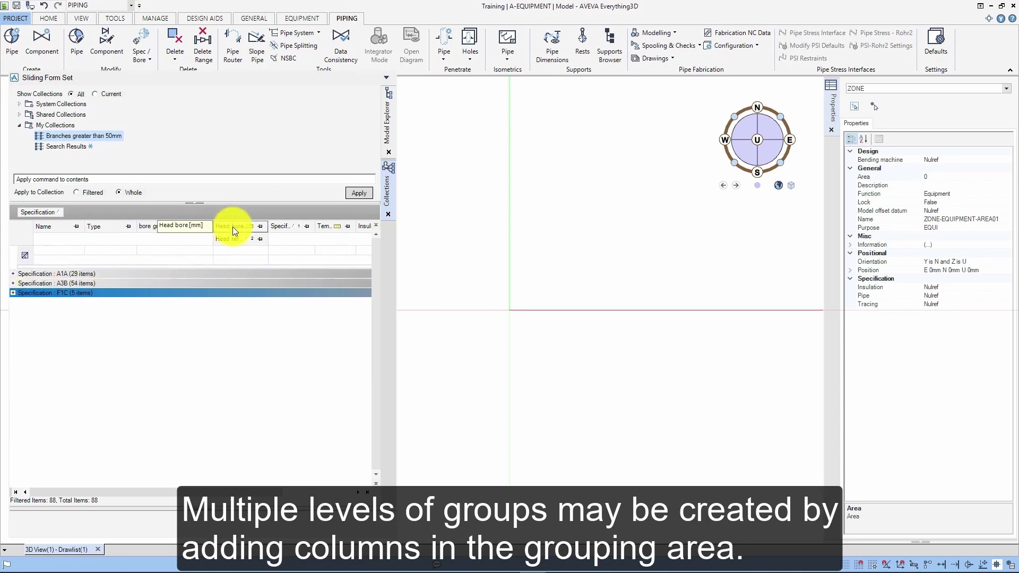
Step: Add Head bore as a second grouping level and expand A1A's 100 sub-group
left_click_drag(232, 227, 101, 217)
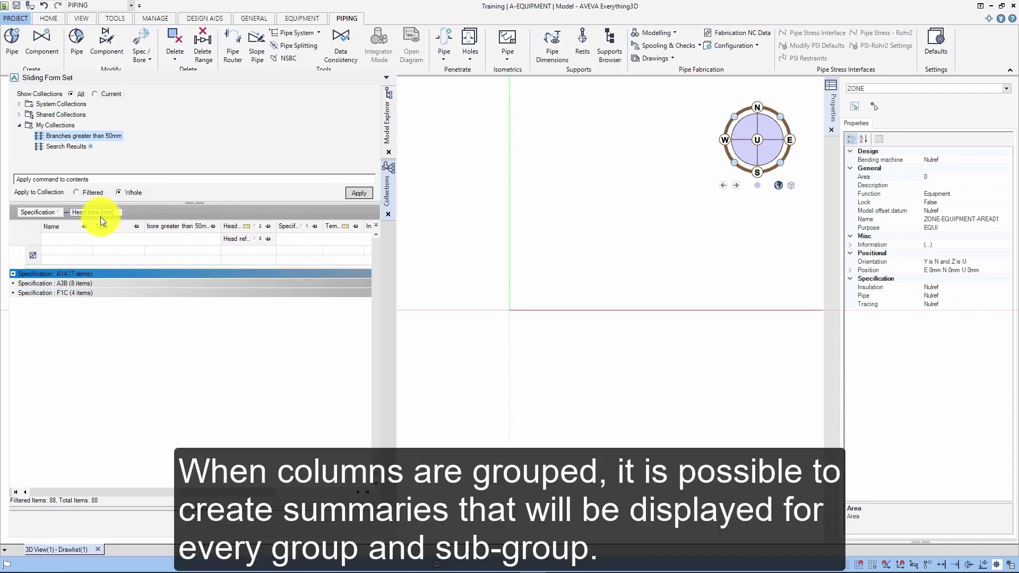
left_click(13, 274)
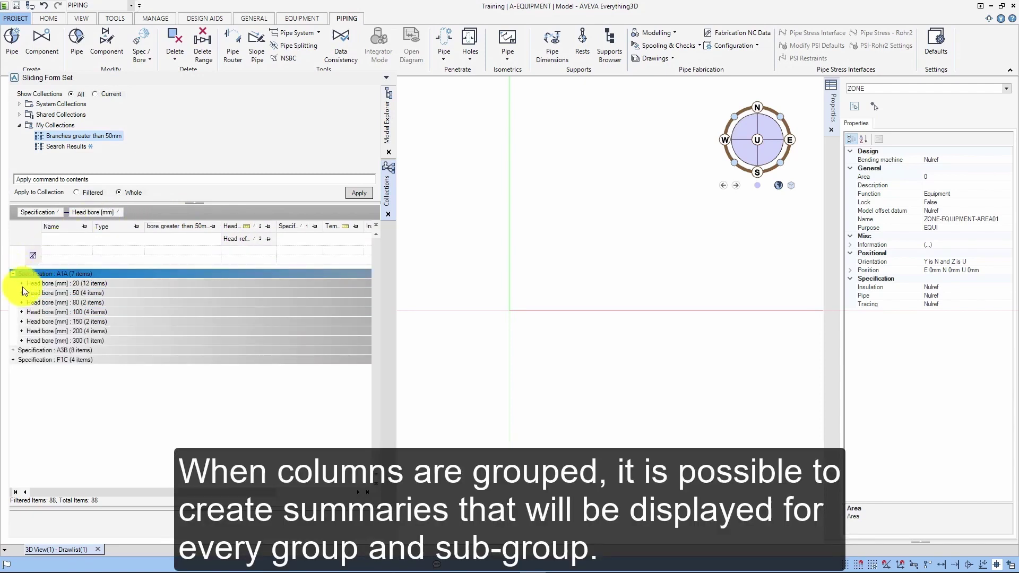
left_click(21, 313)
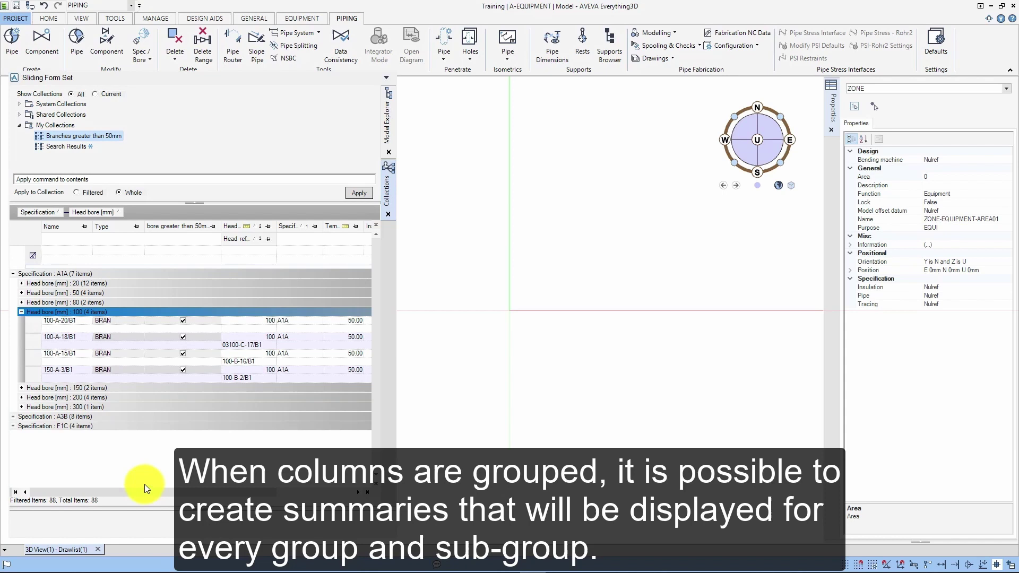
Step: Enable column summaries and add a Sum of Branch centreline length
left_click_drag(149, 489, 300, 497)
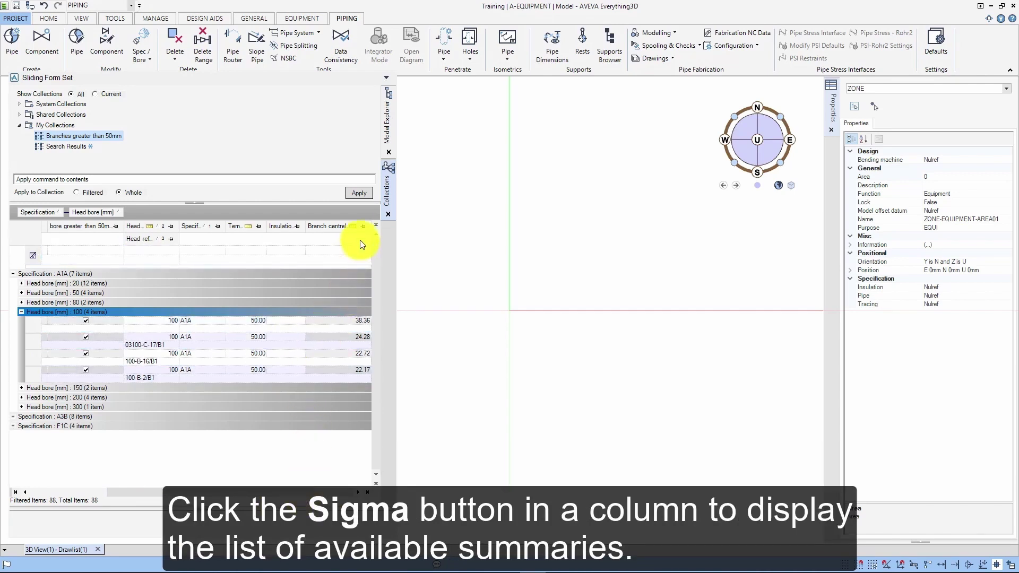
right_click(342, 228)
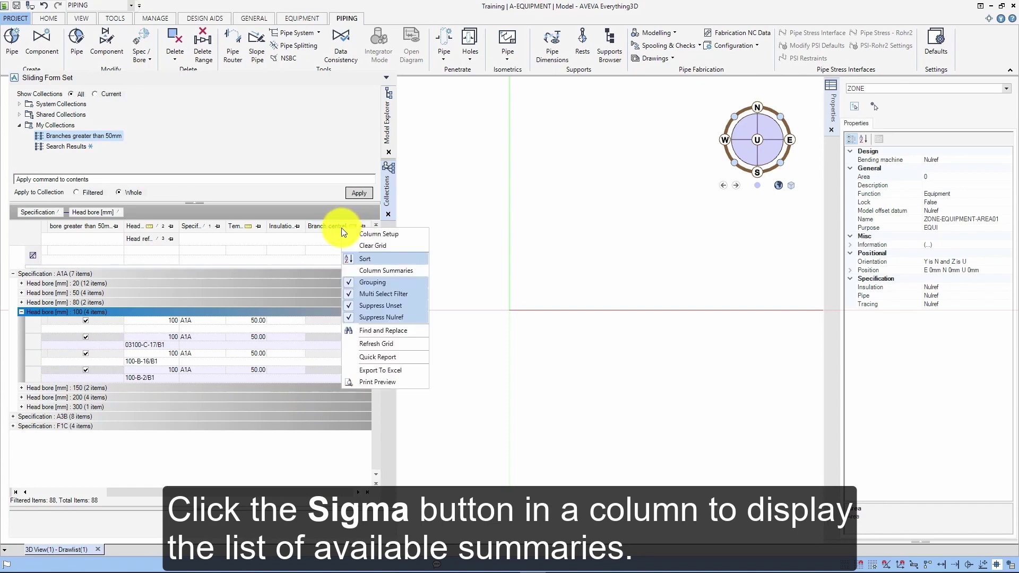
left_click(376, 272)
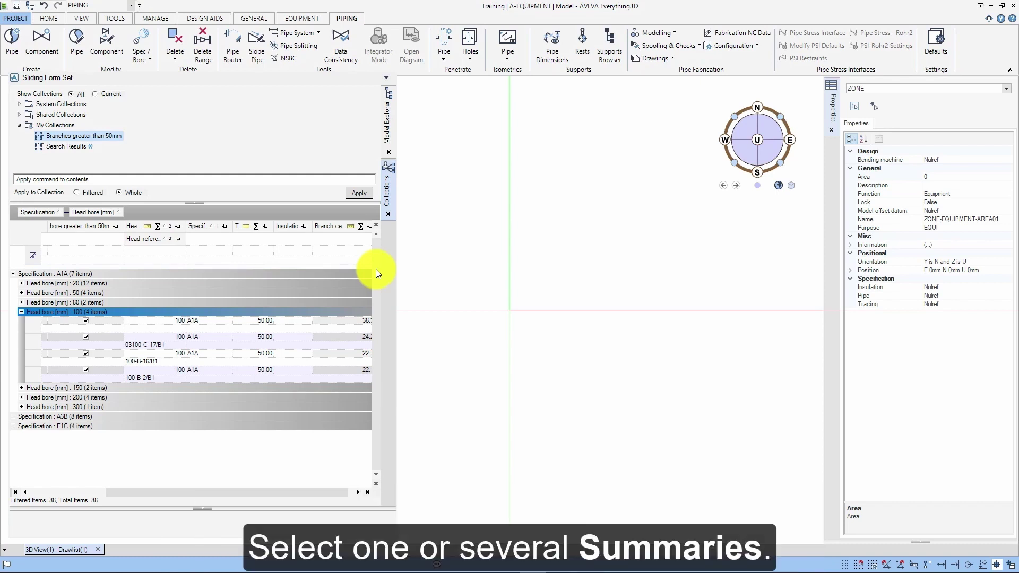
left_click(360, 228)
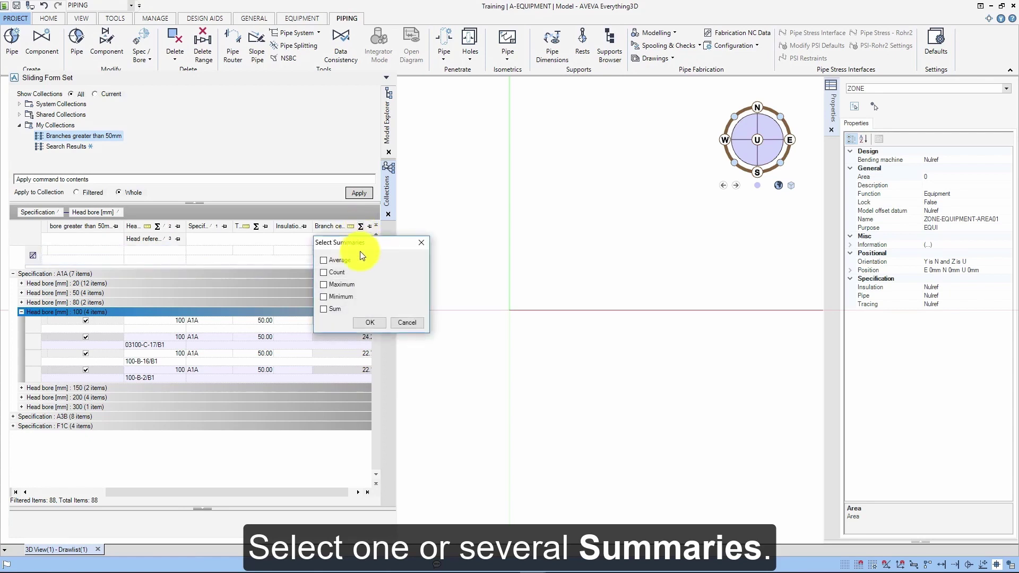
left_click(324, 309)
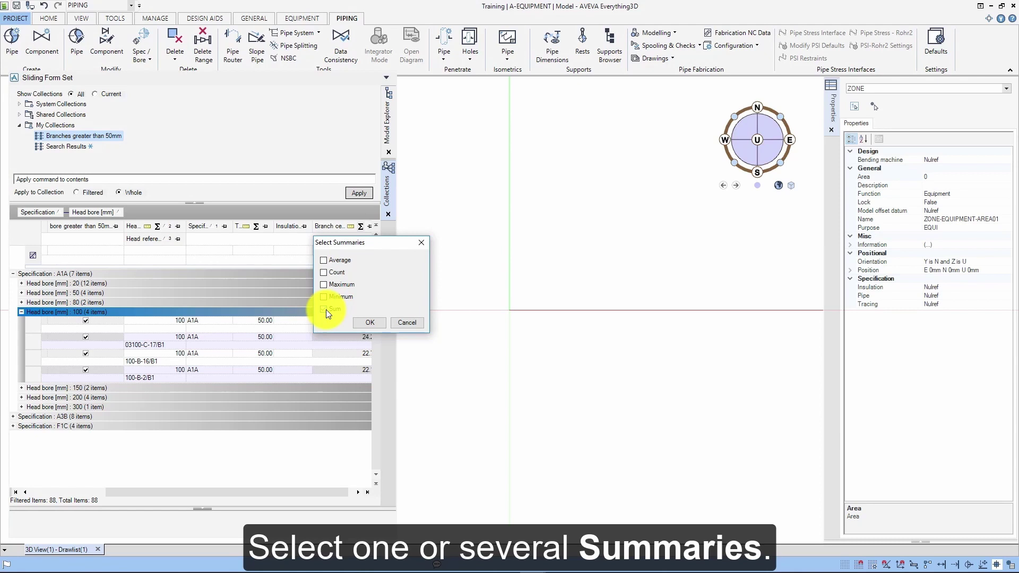
left_click(361, 320)
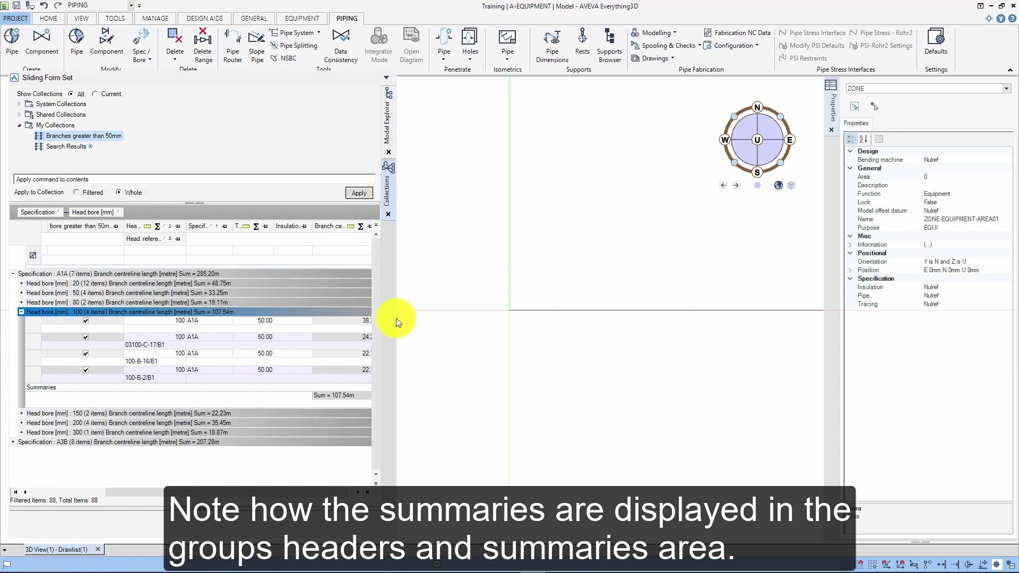
Step: Widen the grid panel and add a Maximum summary of Branch centreline length
left_click_drag(412, 317, 439, 313)
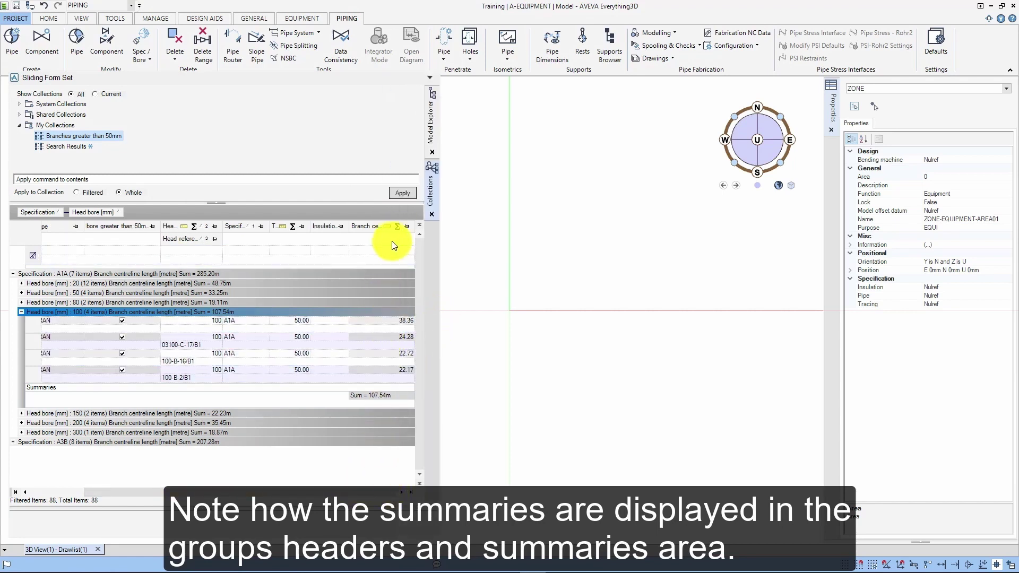
left_click(397, 227)
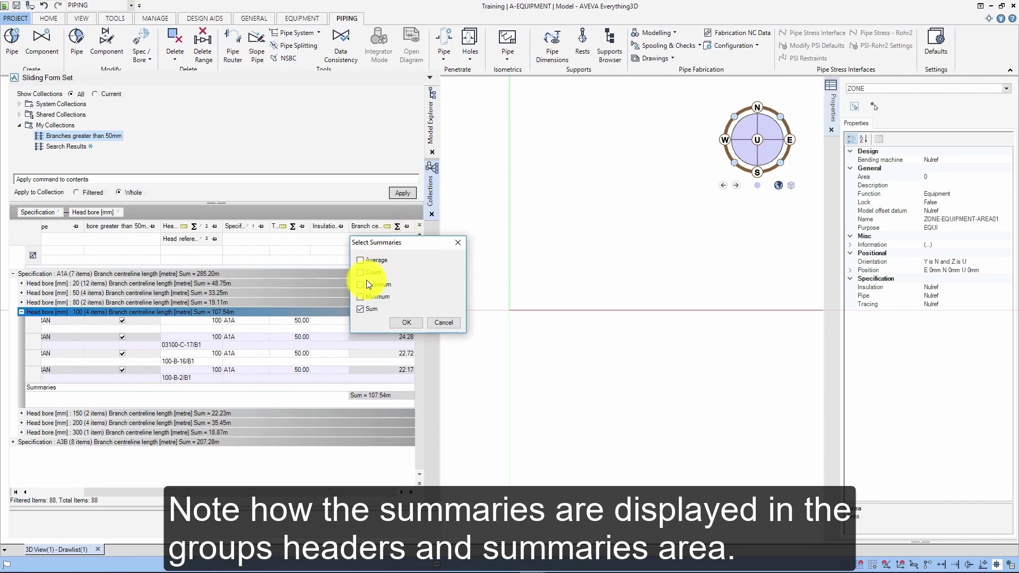
left_click(402, 323)
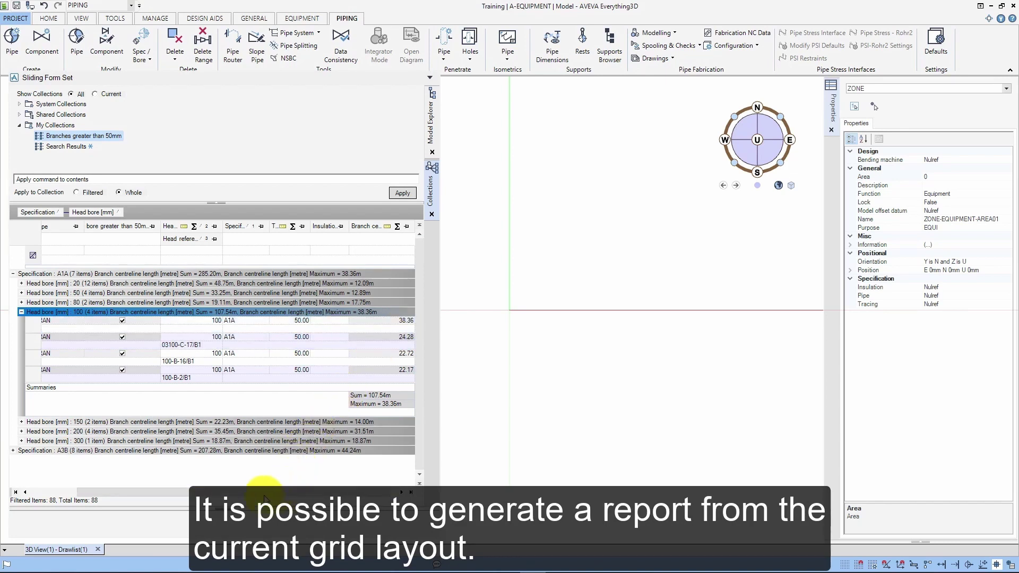
left_click_drag(264, 493, 214, 494)
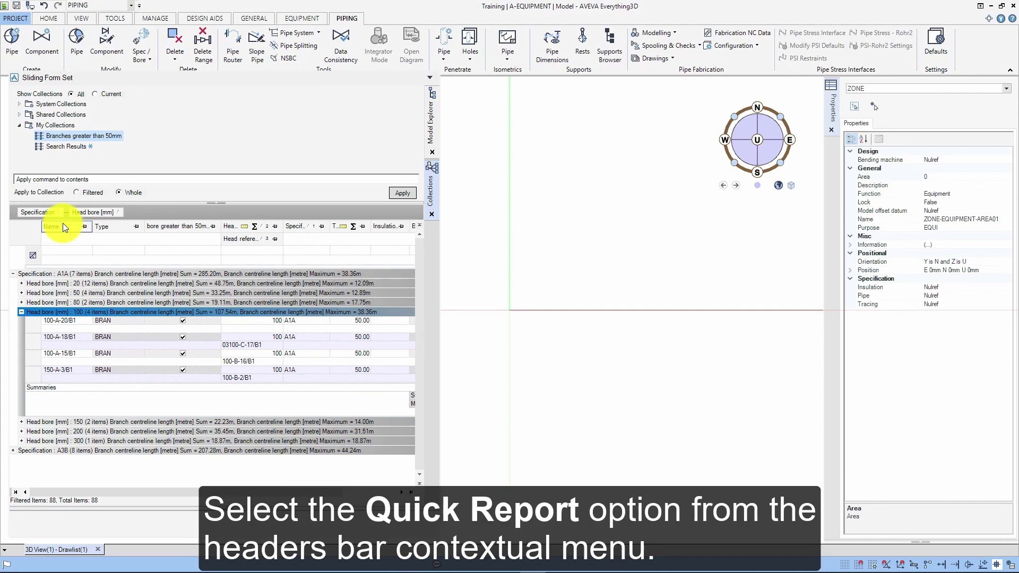
Step: Generate a Quick Report of the grid on the A3-Portrait template with the default layout
right_click(64, 226)
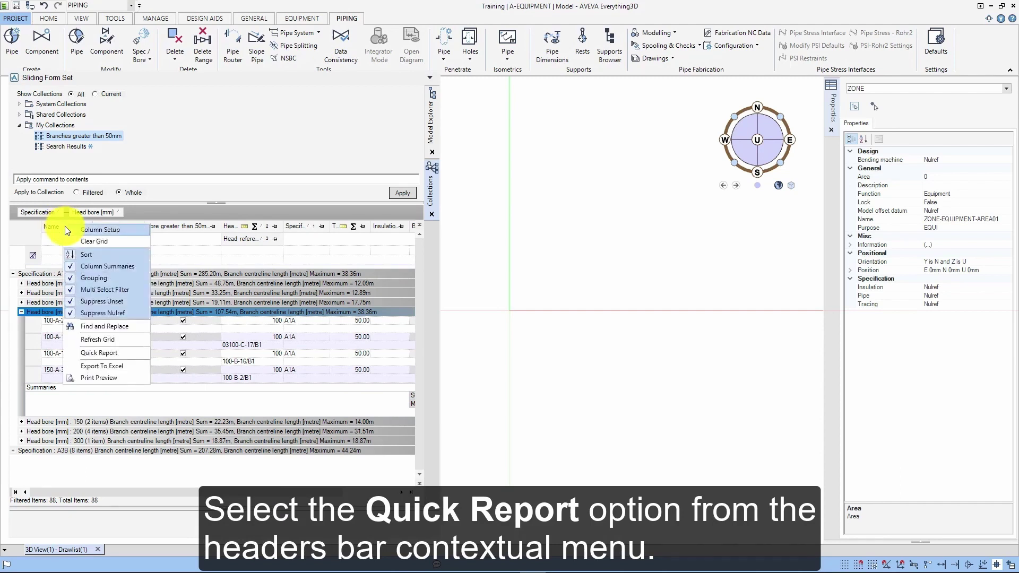
left_click(103, 355)
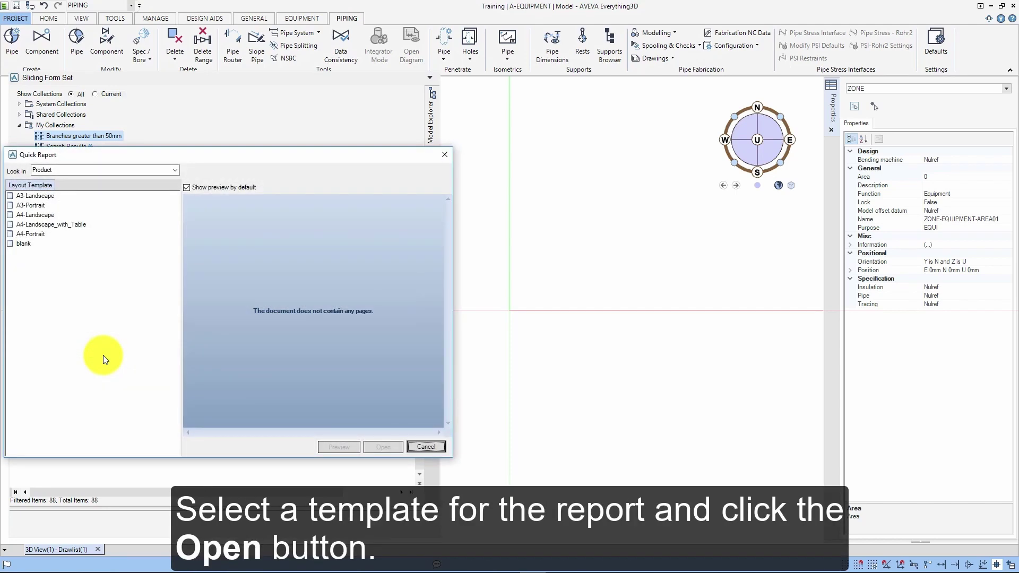
left_click(34, 206)
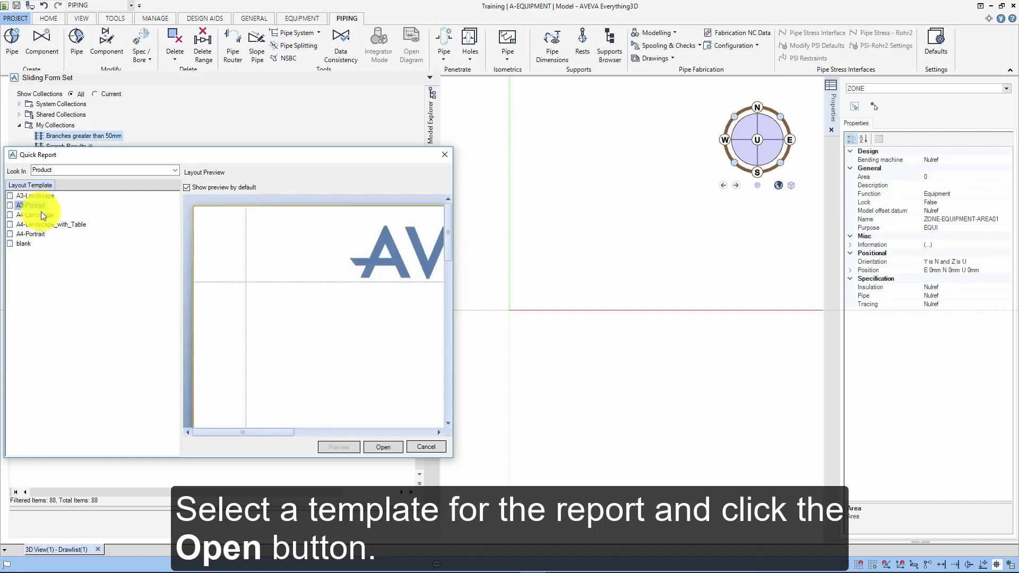
left_click(371, 450)
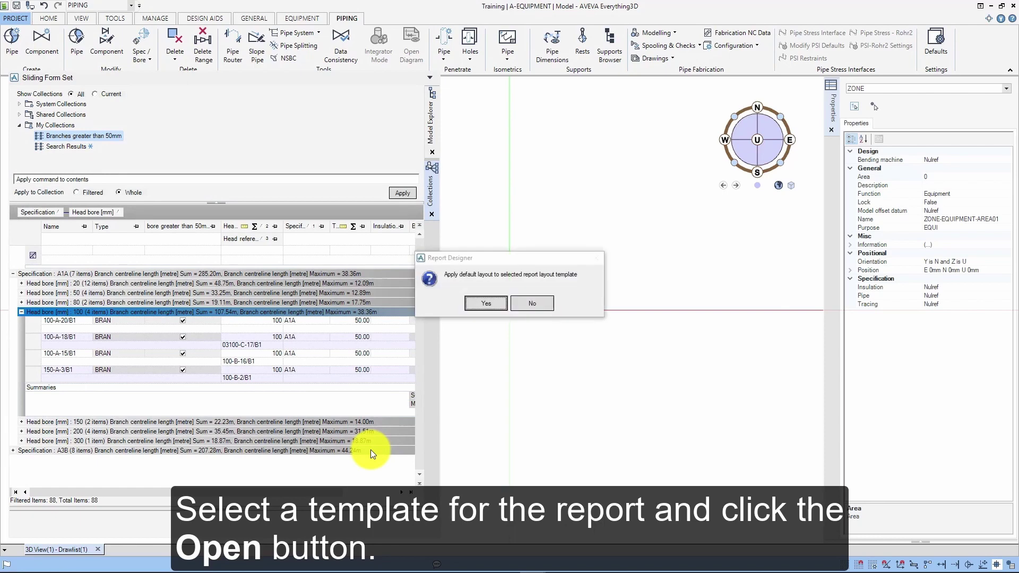
left_click(481, 304)
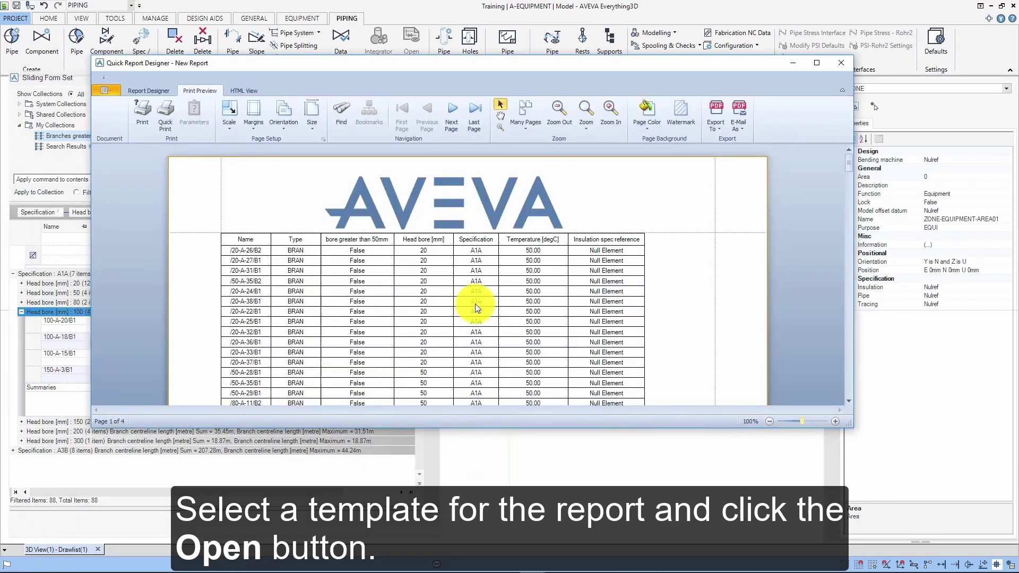
Step: Scroll through the 4-page report preview, then close it
scroll(661, 240, "down", 10)
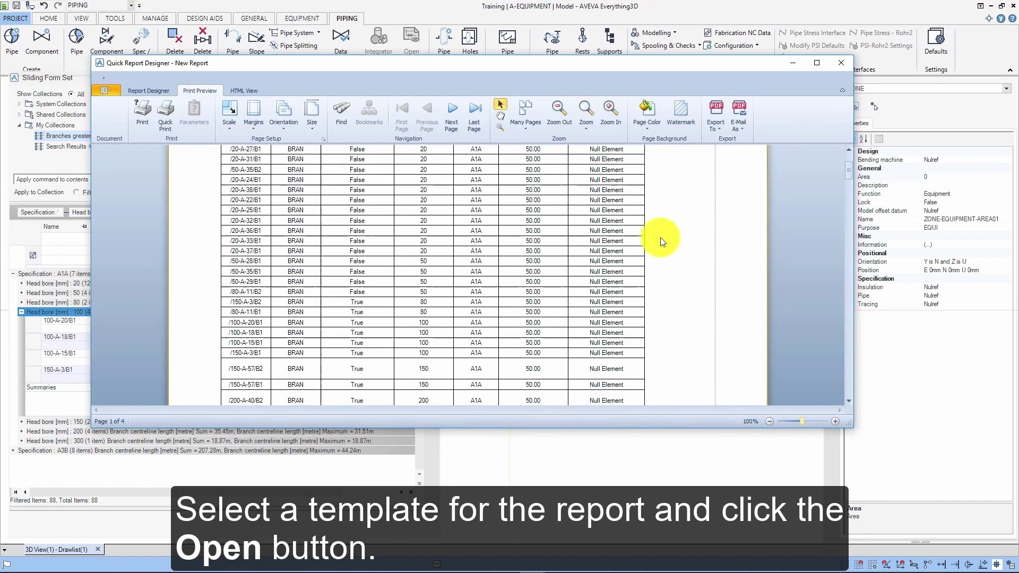
scroll(660, 237, "down", 7)
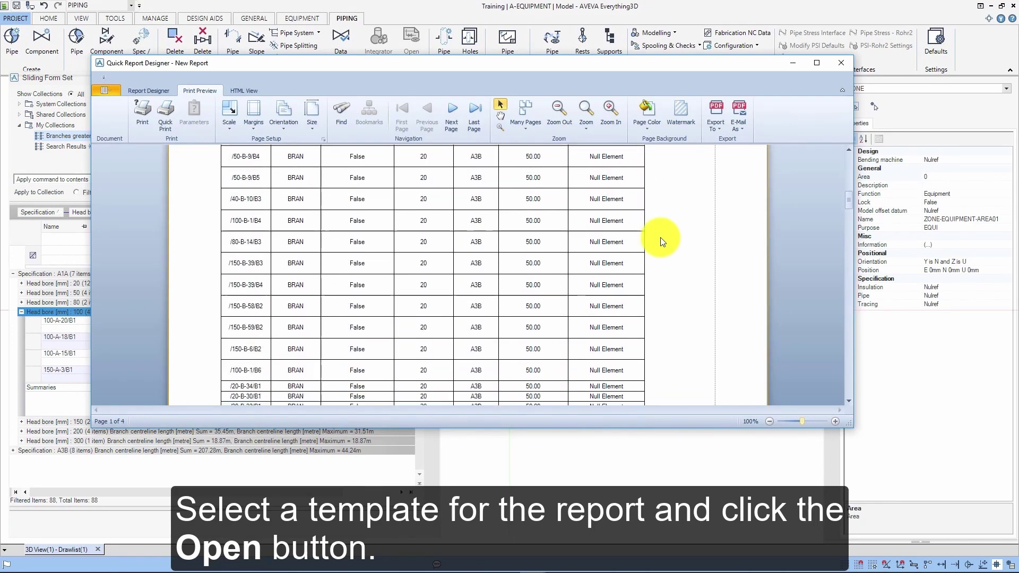
scroll(667, 235, "up", 15)
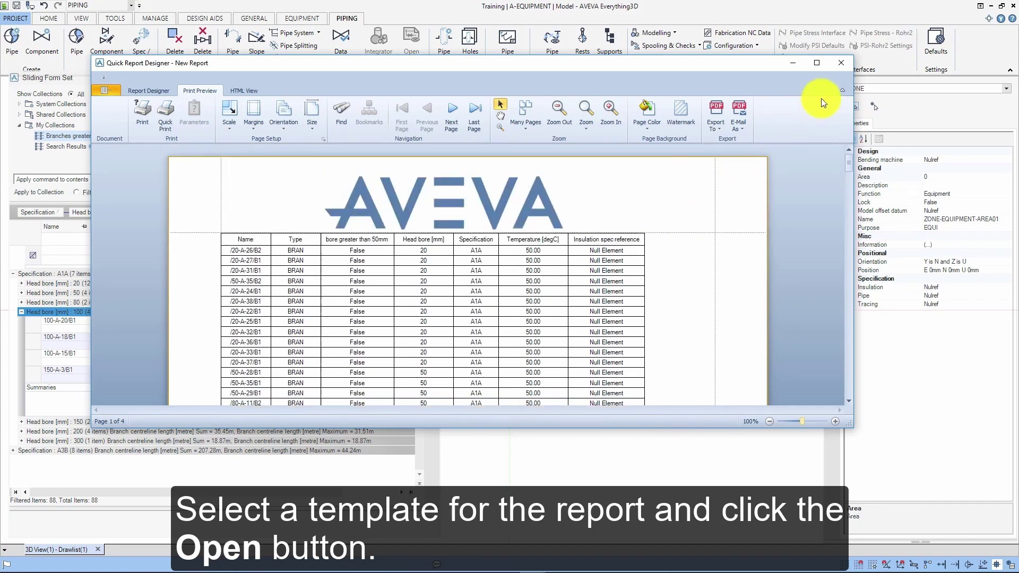
left_click(844, 63)
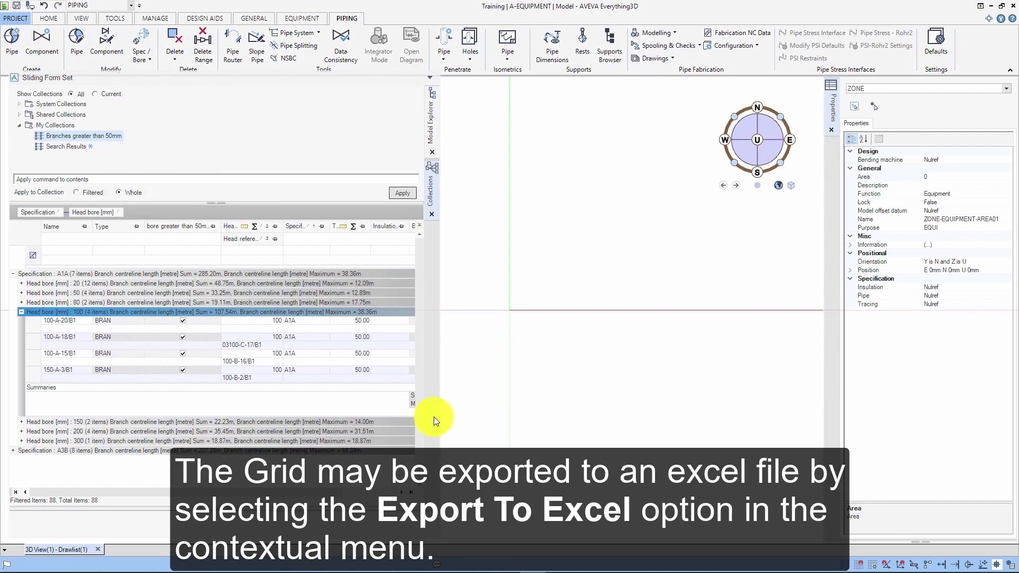
left_click(388, 492)
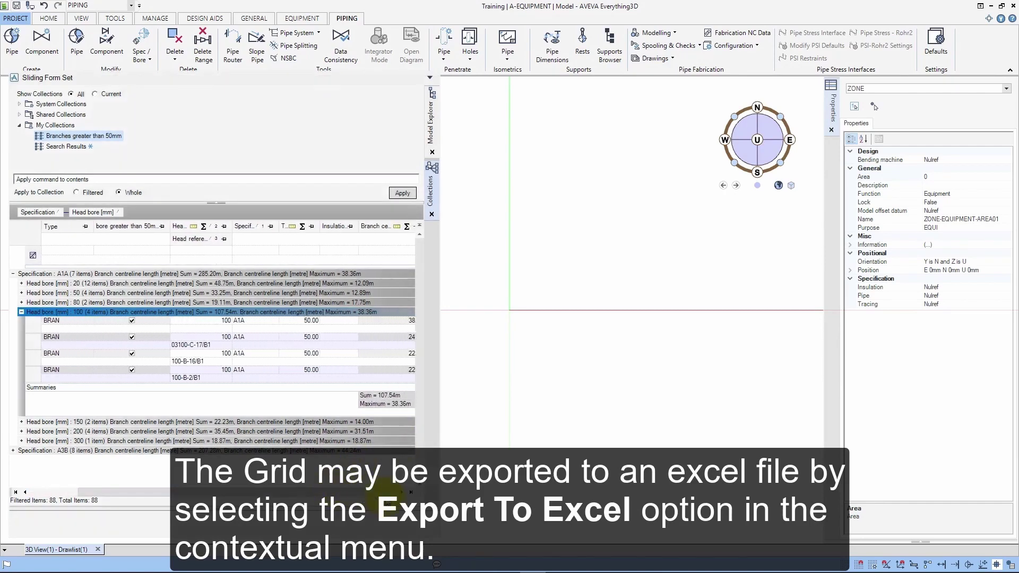
left_click(388, 492)
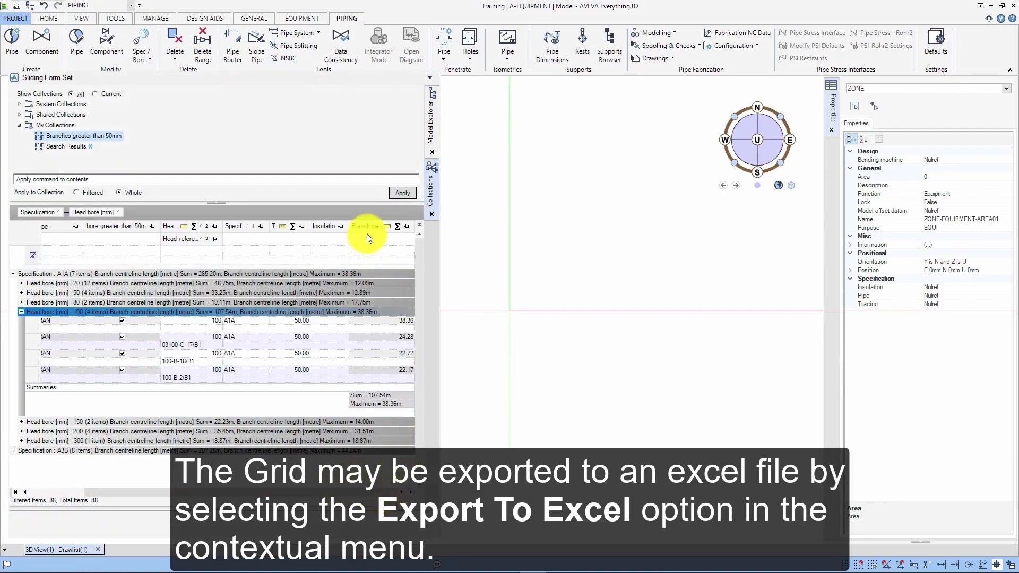